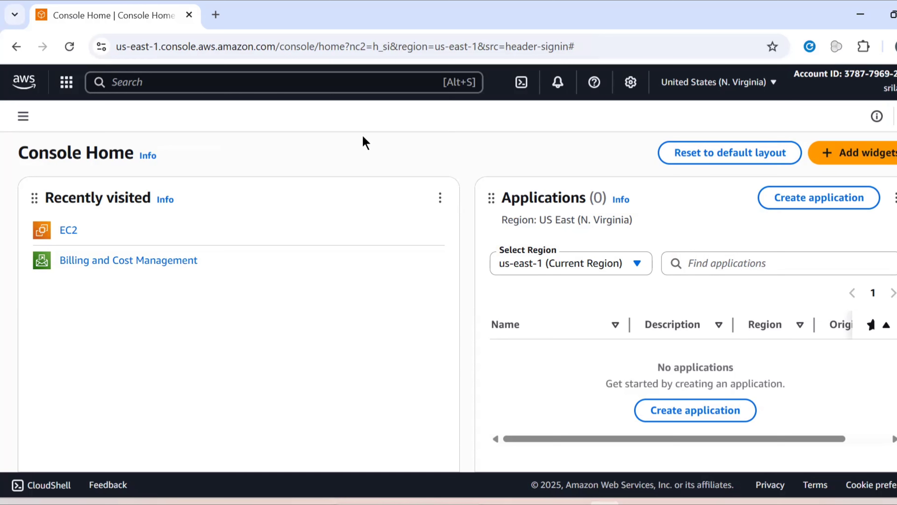
# Start launching a new EC2 instance and name it sampleserver.
pyautogui.click(63, 231)
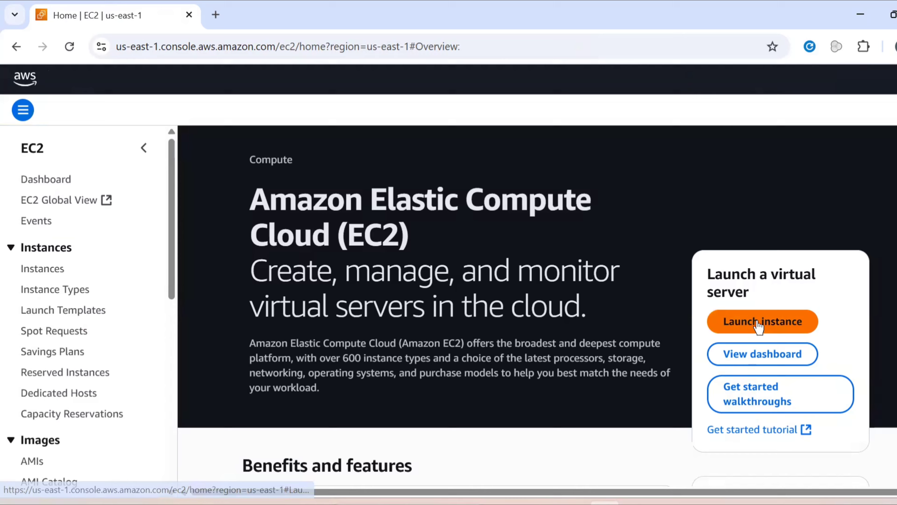
pyautogui.click(758, 327)
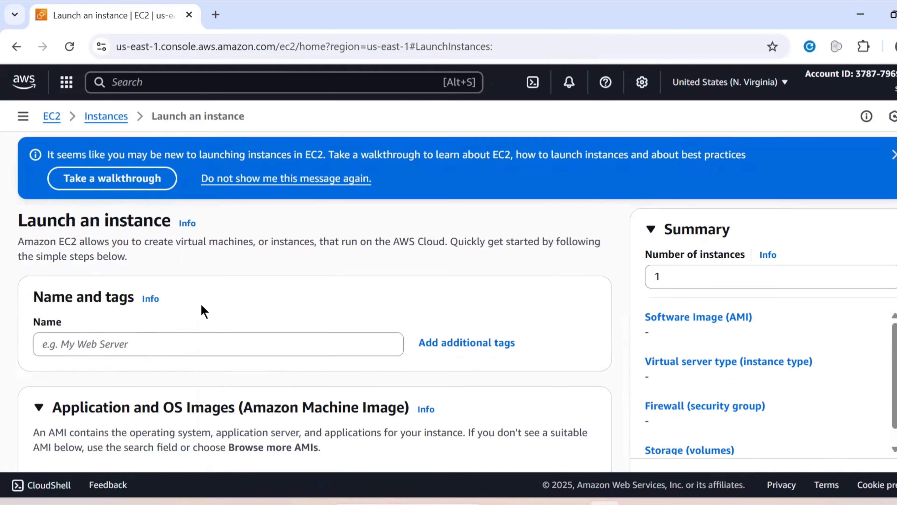
pyautogui.click(212, 271)
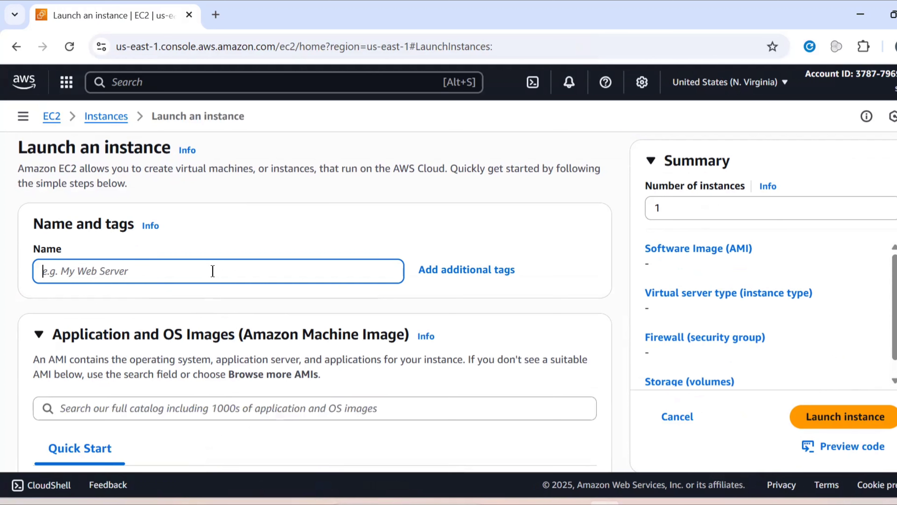
pyautogui.write('sa')
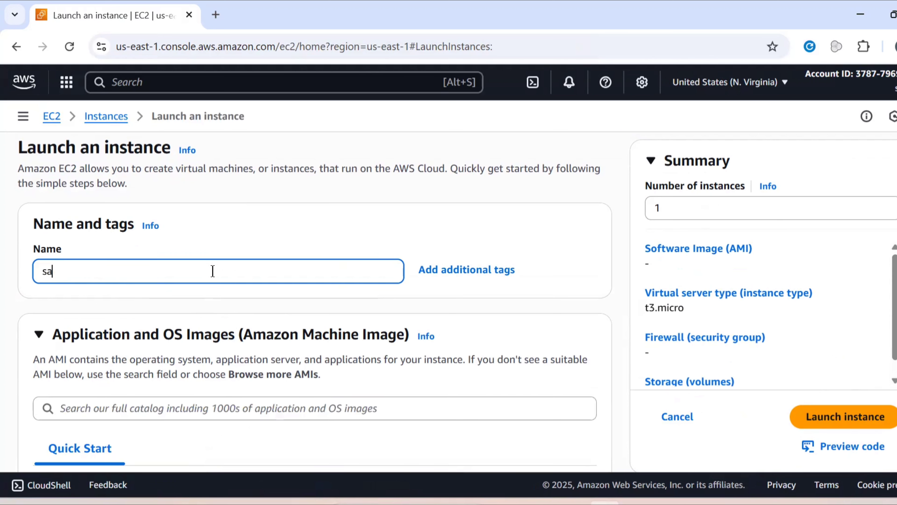
pyautogui.write('m')
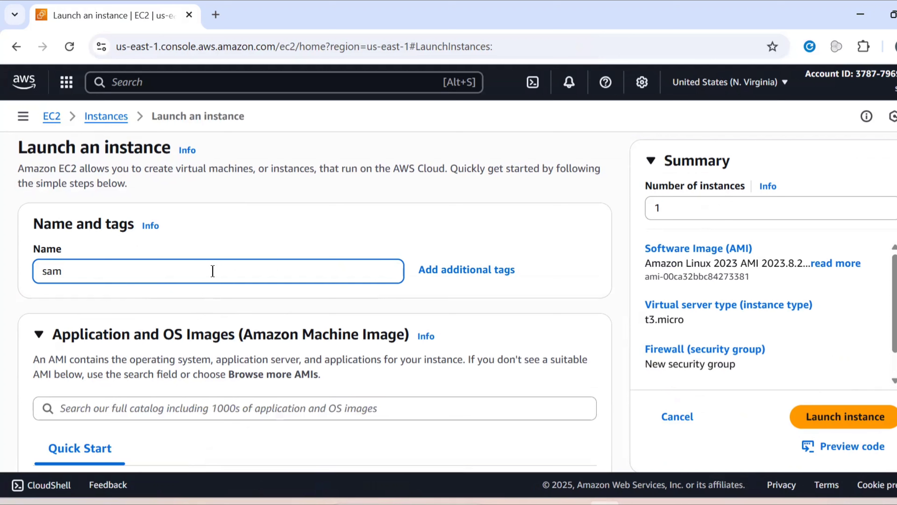
pyautogui.write('pleserver')
# Examine the quick-start operating system images and the details of the Amazon Linux 2023 kernel-6.1 AMI.
pyautogui.scroll(-3, 238, 226)
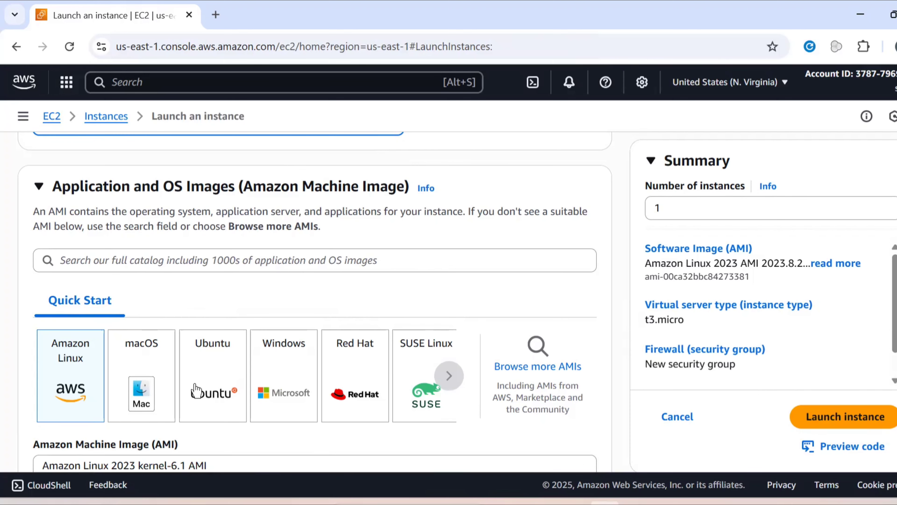
pyautogui.scroll(-2, 196, 391)
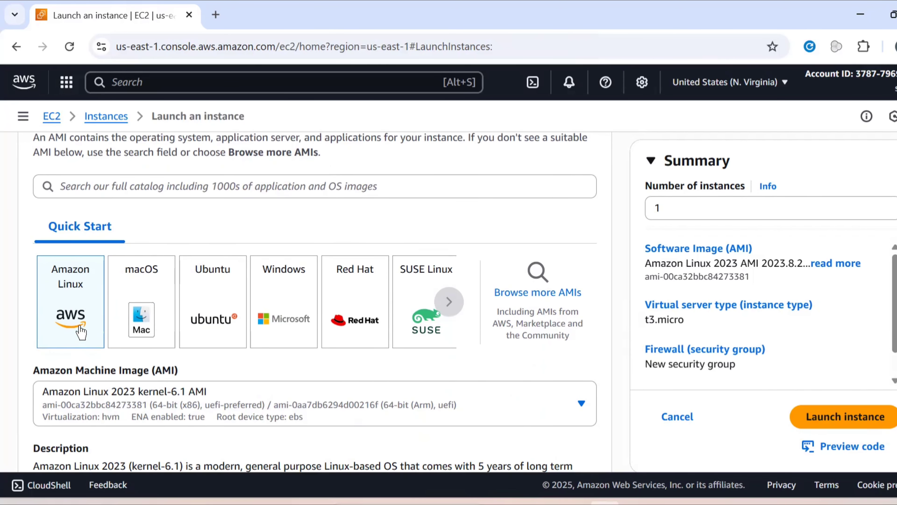
pyautogui.scroll(-6, 82, 332)
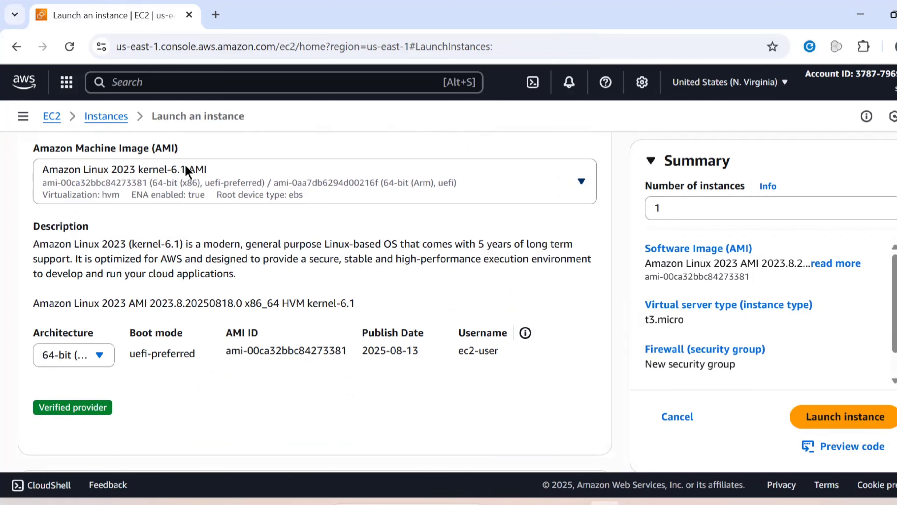
pyautogui.scroll(4, 188, 172)
pyautogui.scroll(4, 106, 288)
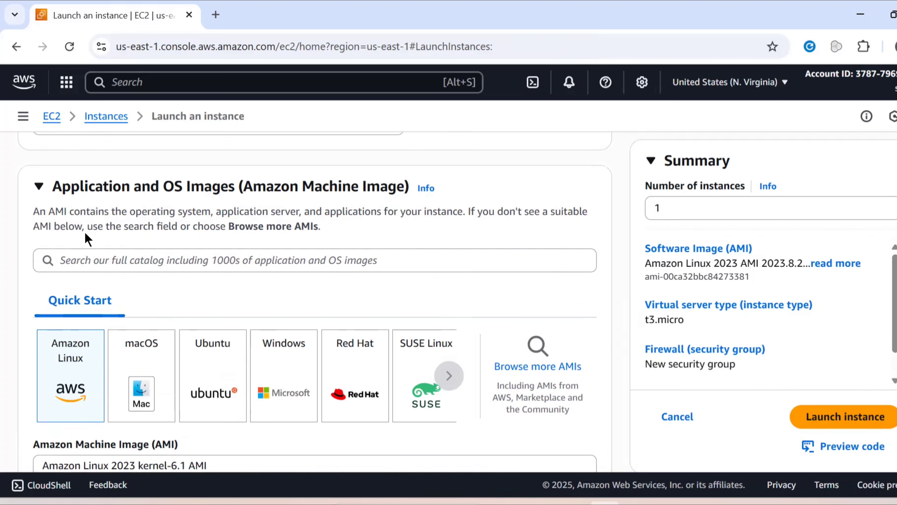
pyautogui.moveTo(90, 227); pyautogui.dragTo(347, 233)
pyautogui.click(199, 228)
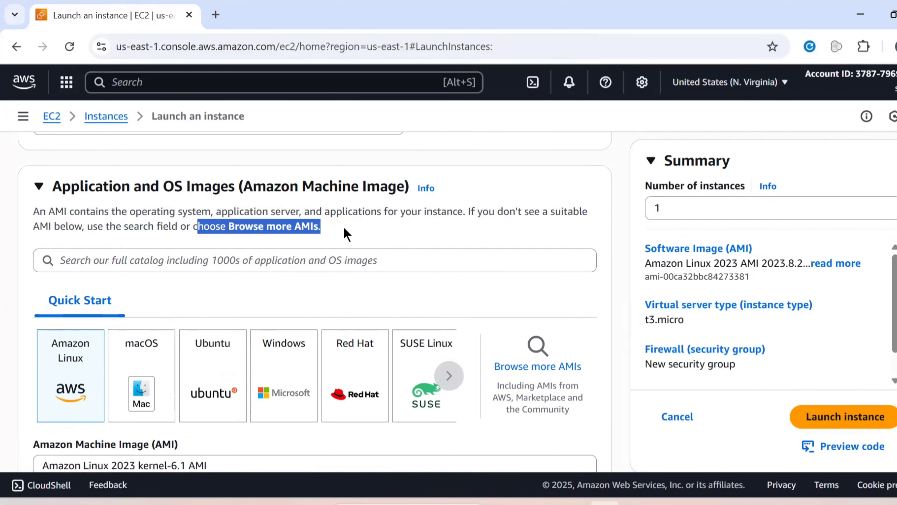
pyautogui.scroll(-4, 376, 293)
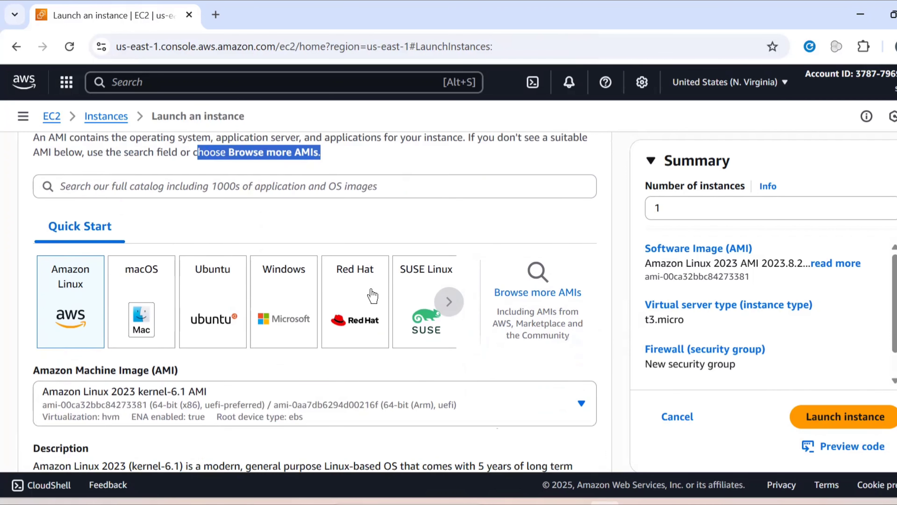
pyautogui.scroll(-2, 180, 341)
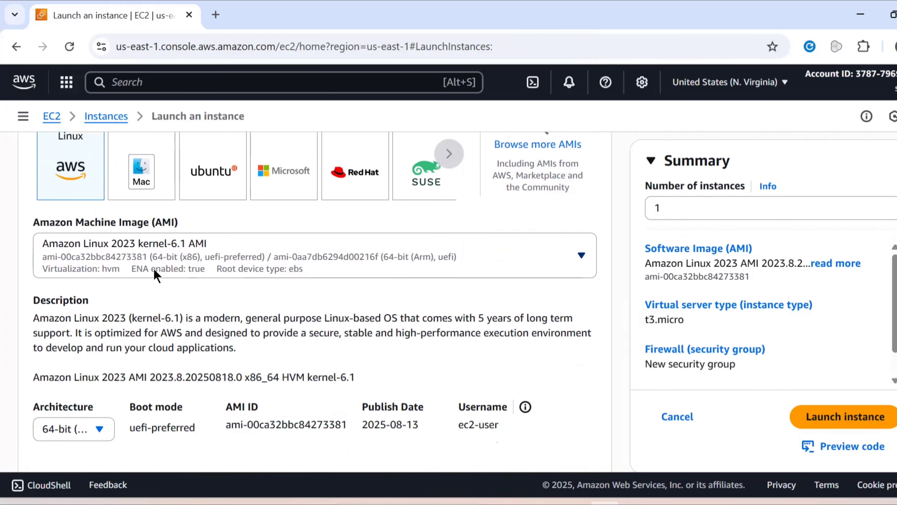
# Set the instance type to t2.micro.
pyautogui.scroll(-8, 155, 279)
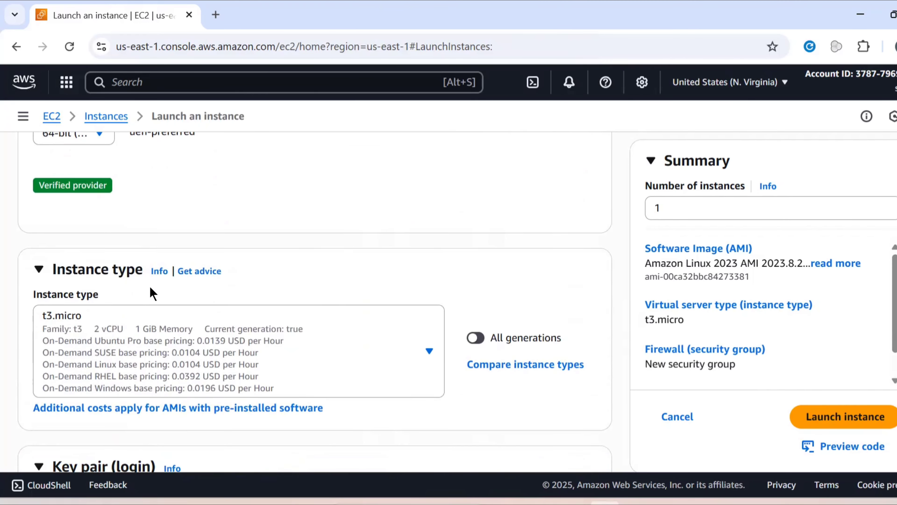
pyautogui.click(357, 346)
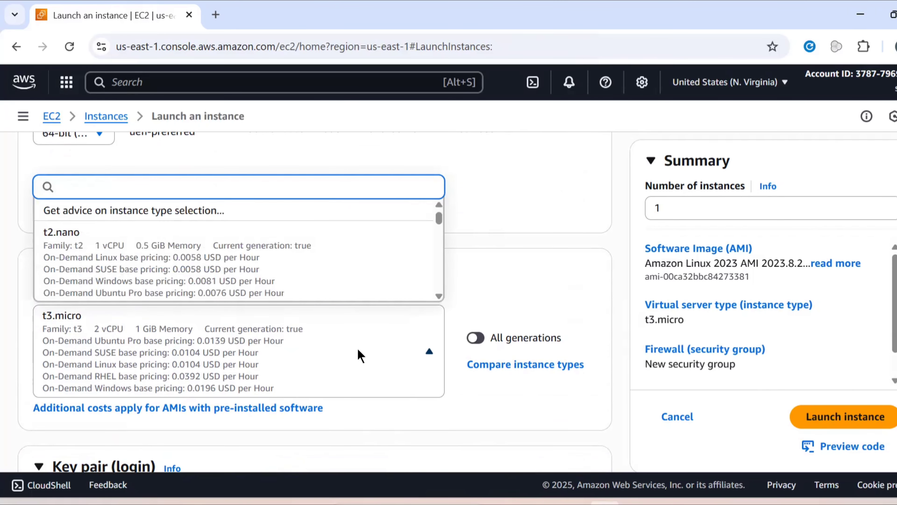
pyautogui.scroll(-3, 262, 244)
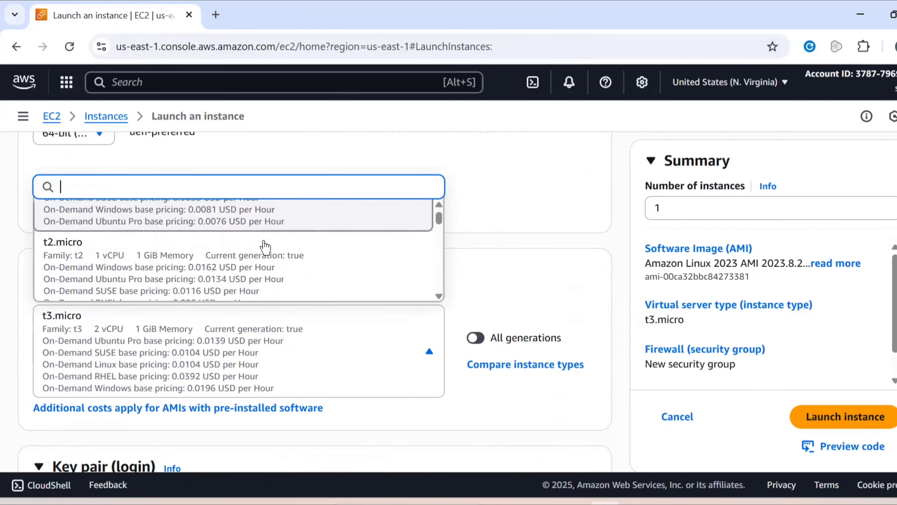
pyautogui.click(219, 271)
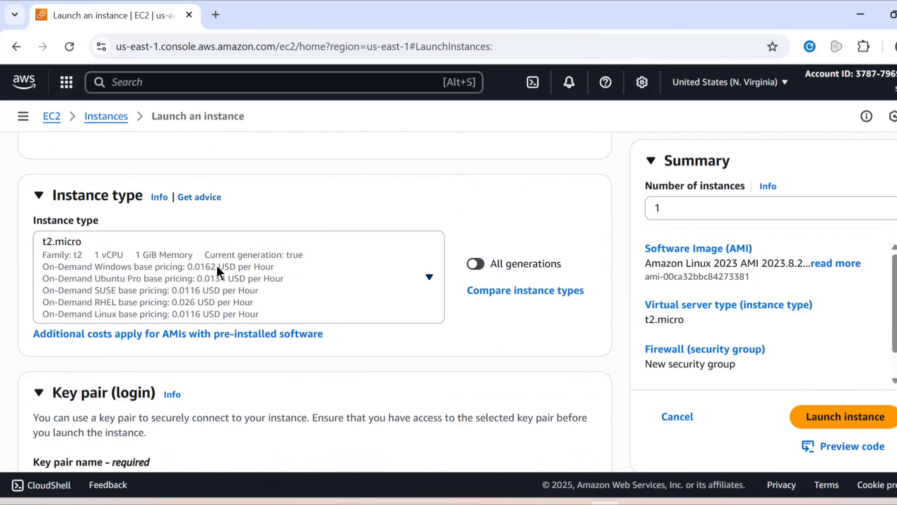
# Create a key pair named key2 for the instance, with RSA type and .pem private key format.
pyautogui.scroll(-2, 218, 268)
pyautogui.scroll(-4, 335, 280)
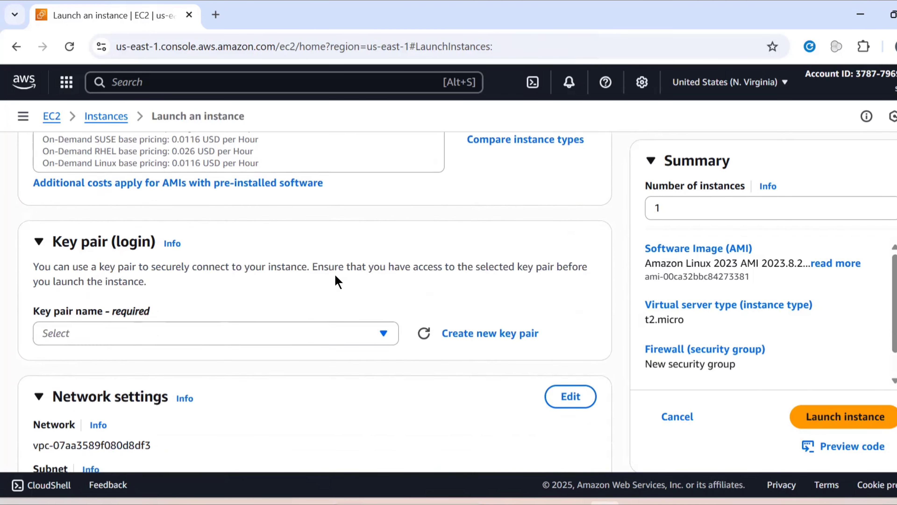
pyautogui.click(327, 264)
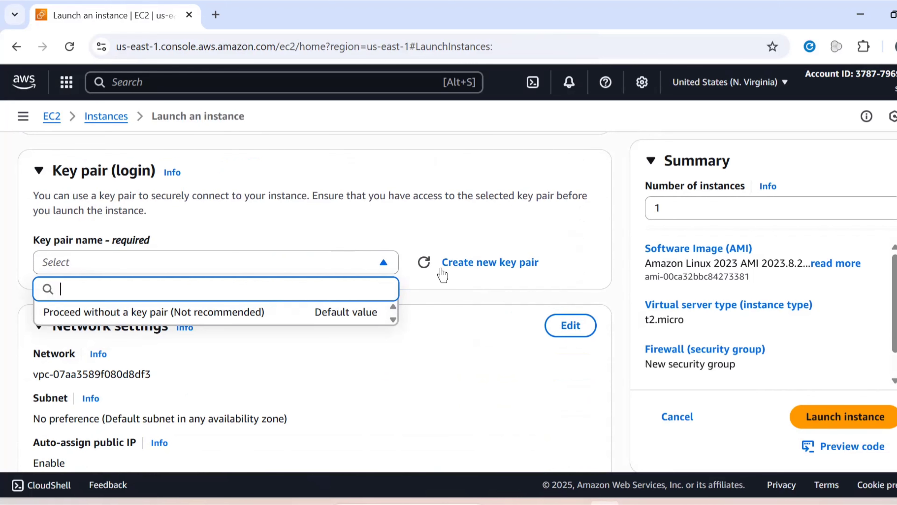
pyautogui.click(472, 269)
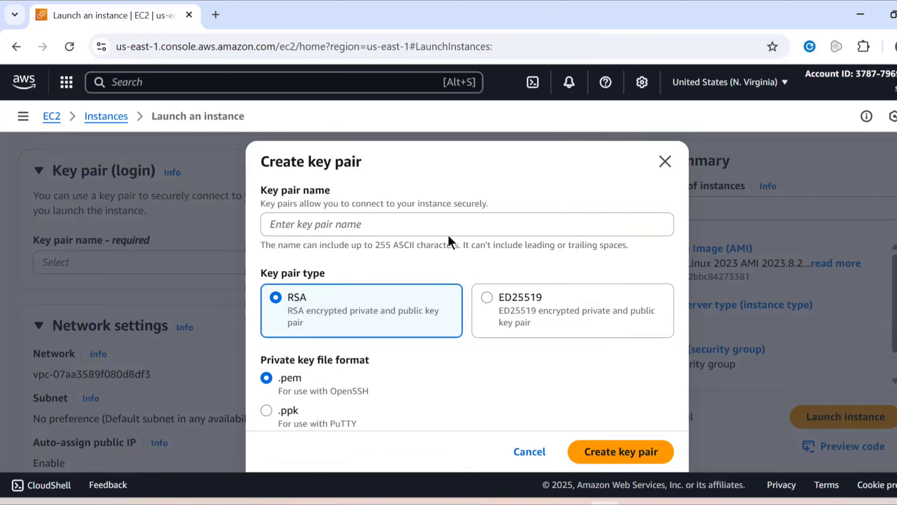
pyautogui.click(446, 227)
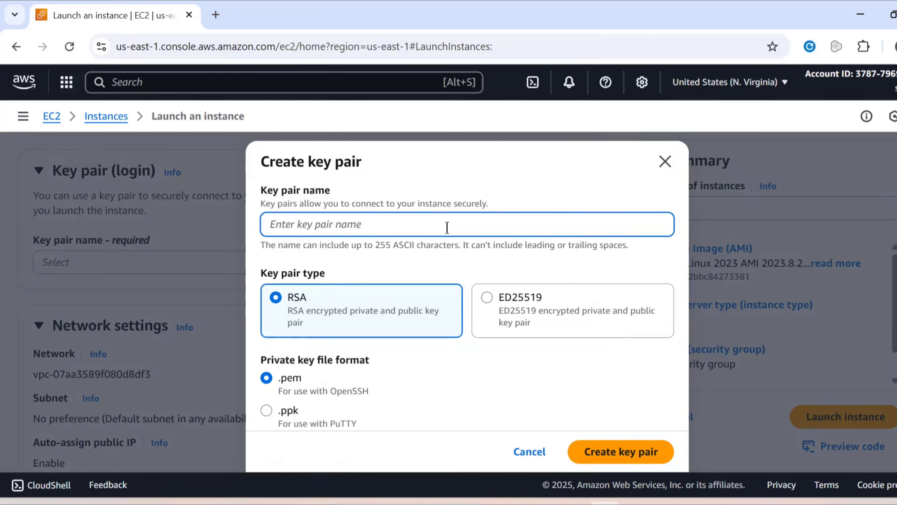
pyautogui.write('key')
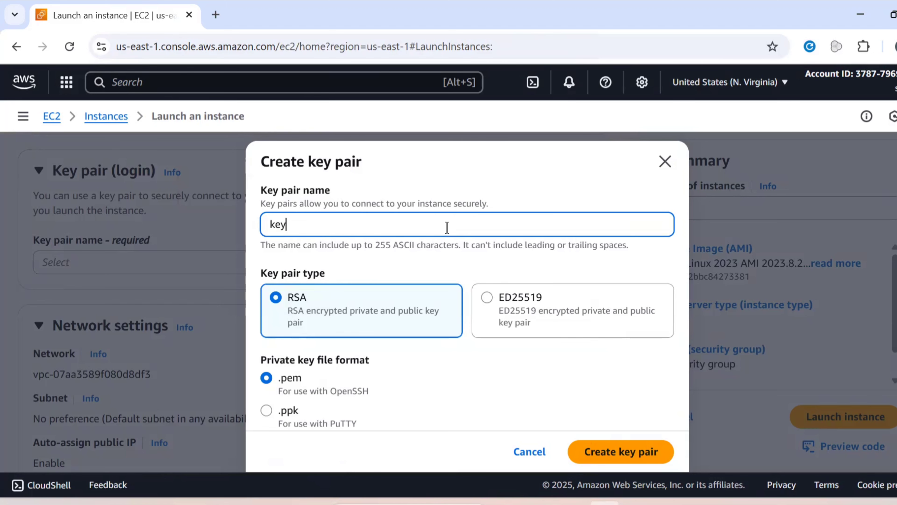
pyautogui.write('2')
pyautogui.scroll(-3, 376, 278)
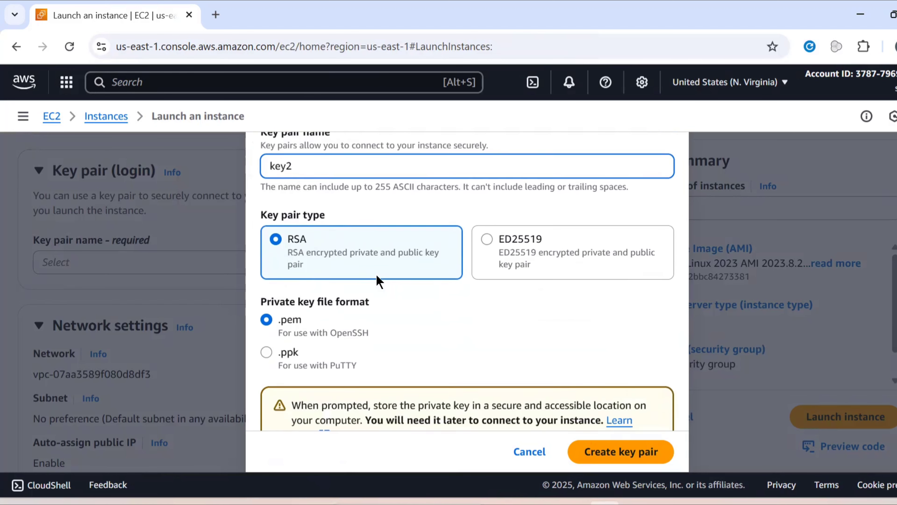
pyautogui.click(638, 446)
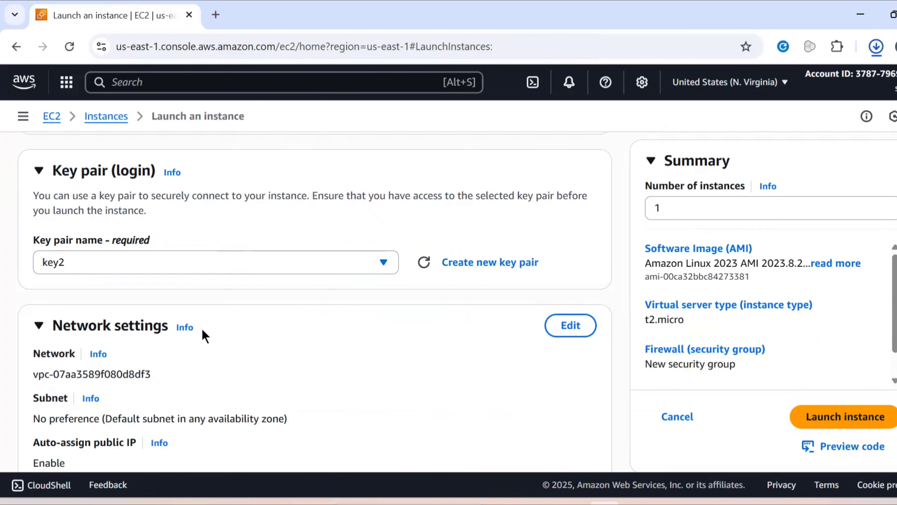
# Open the instance's network settings for editing and review the VPC, subnet and public IP options.
pyautogui.scroll(-4, 201, 327)
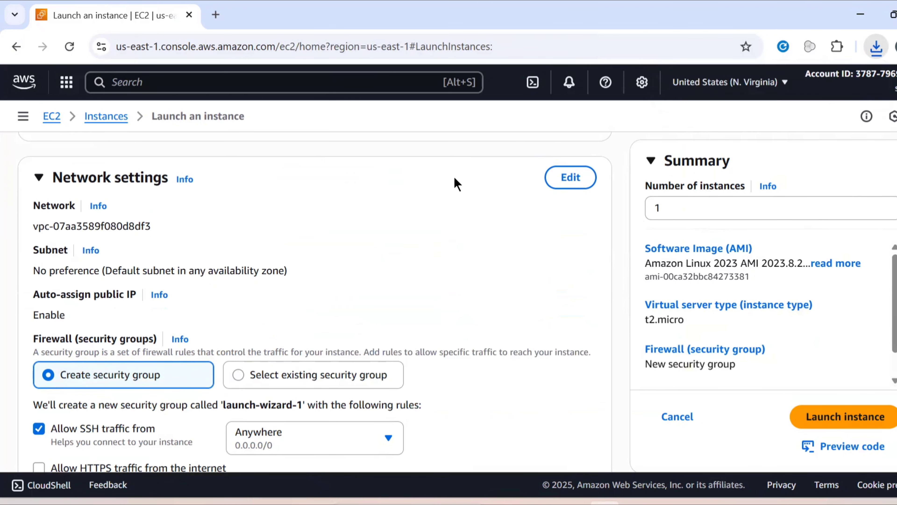
pyautogui.scroll(6, 461, 187)
pyautogui.scroll(-4, 461, 181)
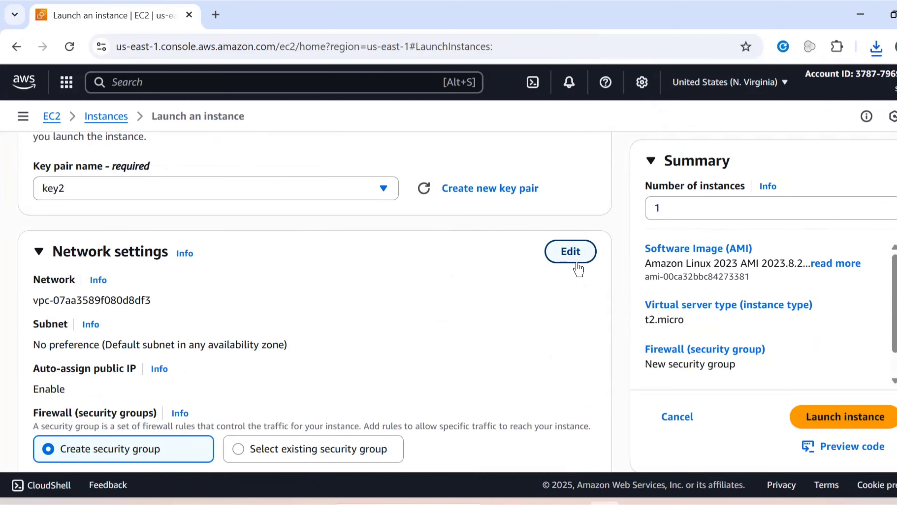
pyautogui.scroll(-2, 577, 267)
pyautogui.click(570, 178)
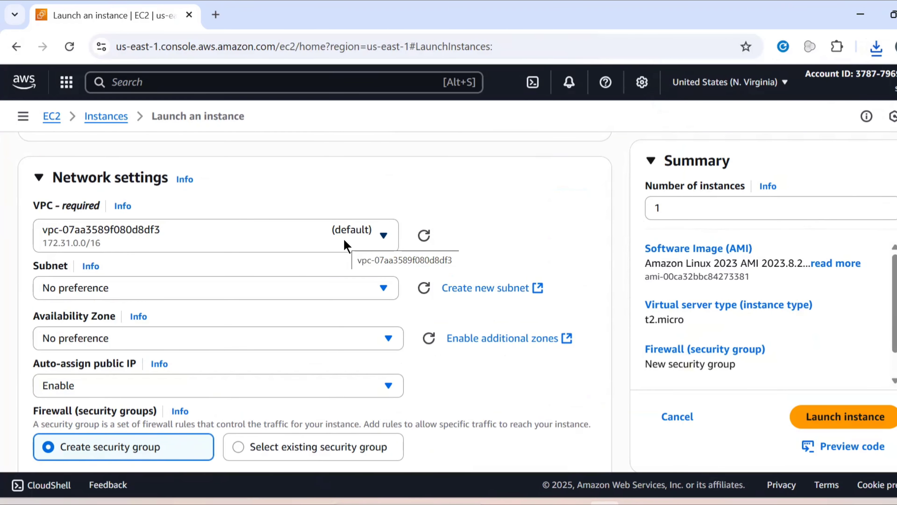
pyautogui.scroll(-2, 345, 244)
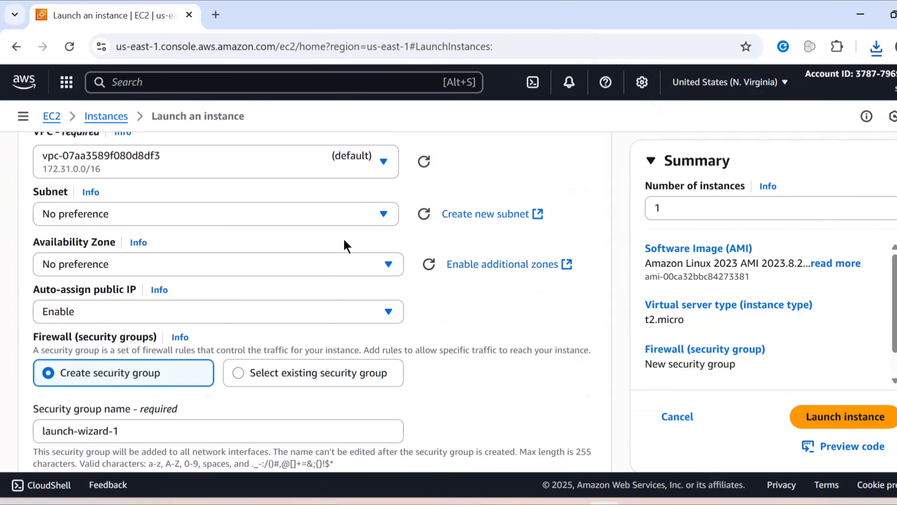
pyautogui.click(350, 223)
pyautogui.click(357, 222)
pyautogui.scroll(-2, 336, 315)
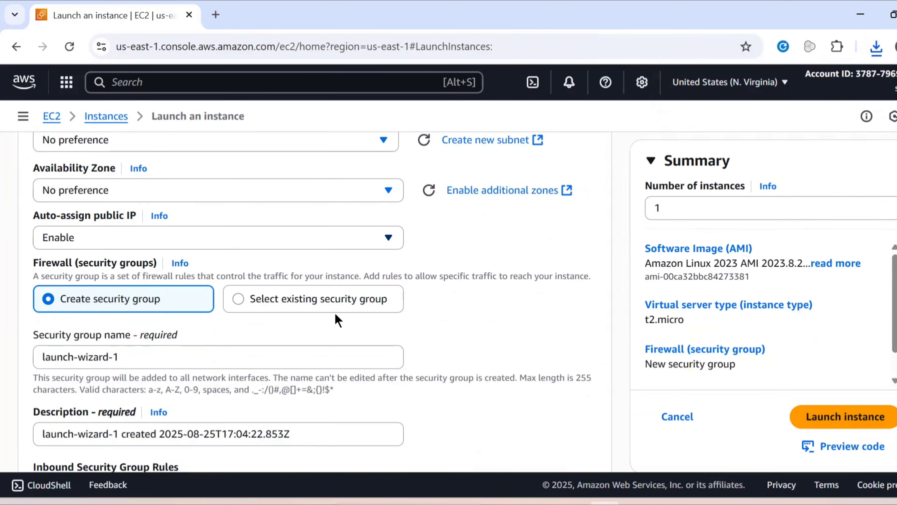
# Use an existing security group for the instance's firewall and select the default group.
pyautogui.click(332, 300)
pyautogui.scroll(-2, 271, 311)
pyautogui.click(271, 284)
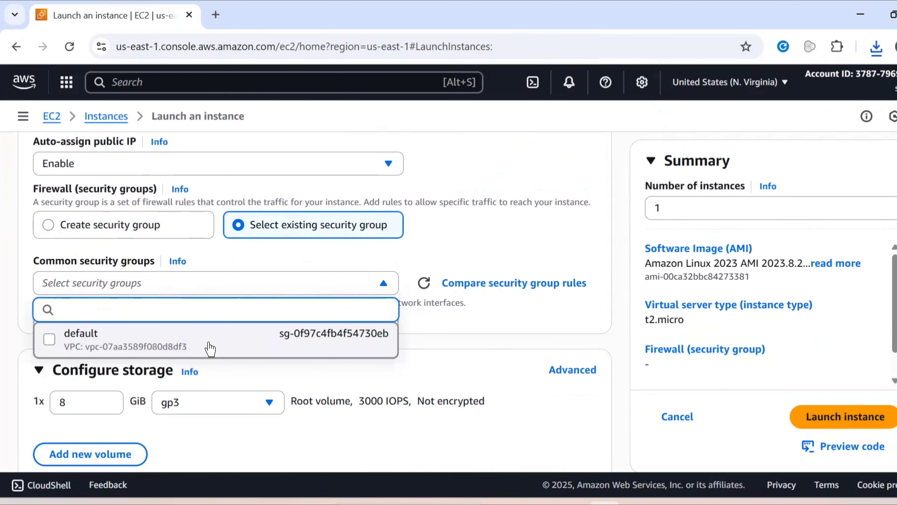
pyautogui.click(210, 348)
# Launch the configured instance, open its details page and check its instance state.
pyautogui.scroll(-6, 210, 345)
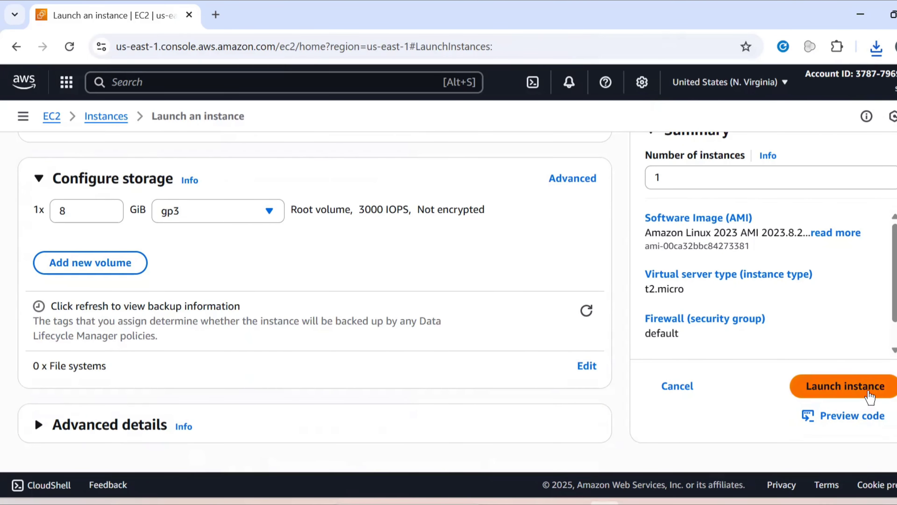
pyautogui.click(828, 389)
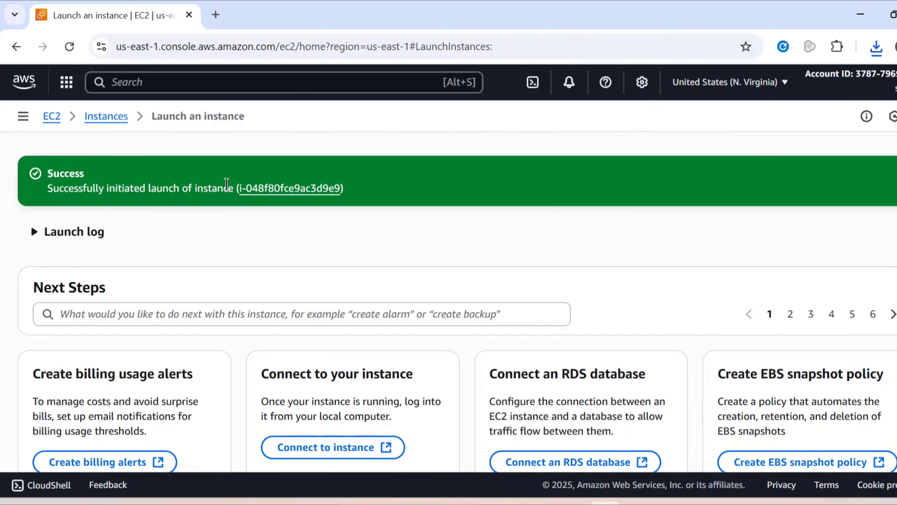
pyautogui.click(247, 188)
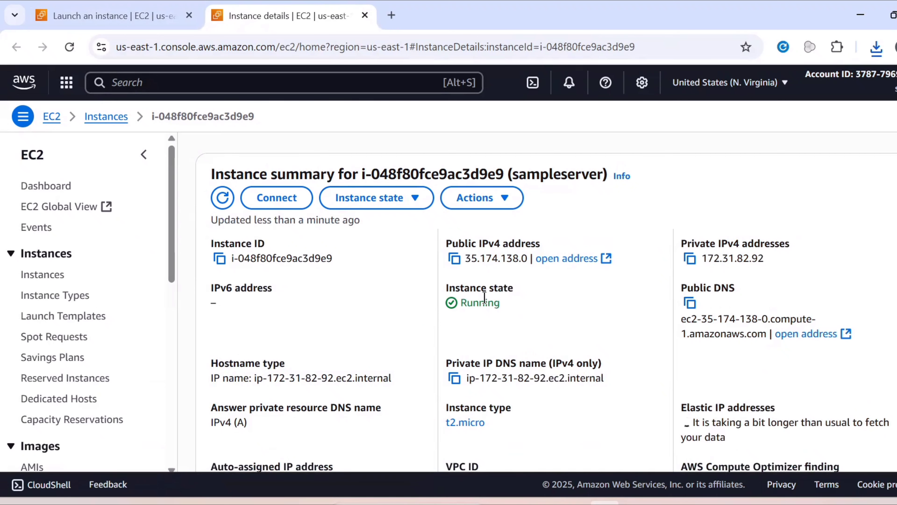
pyautogui.moveTo(460, 302); pyautogui.dragTo(547, 307)
pyautogui.click(555, 315)
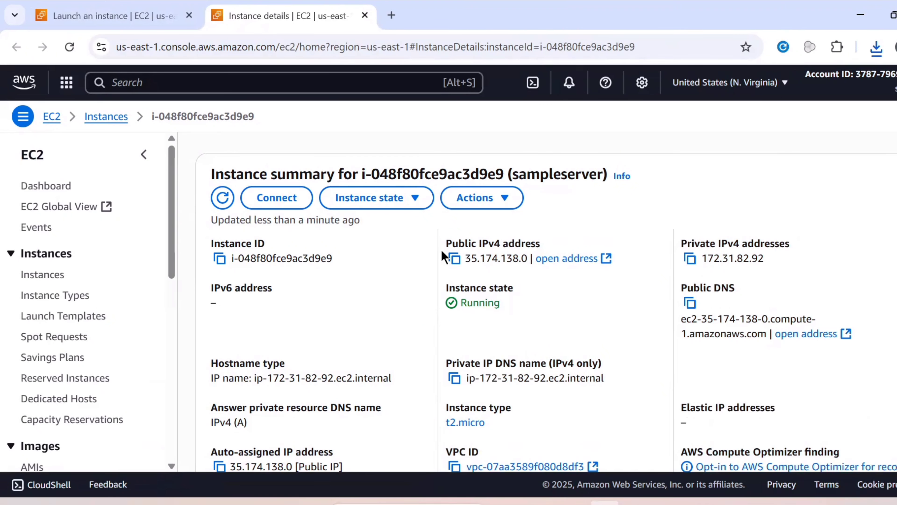
# Connect to the sampleserver instance's terminal and install the Apache web server with sudo yum install -y httpd.
pyautogui.click(298, 204)
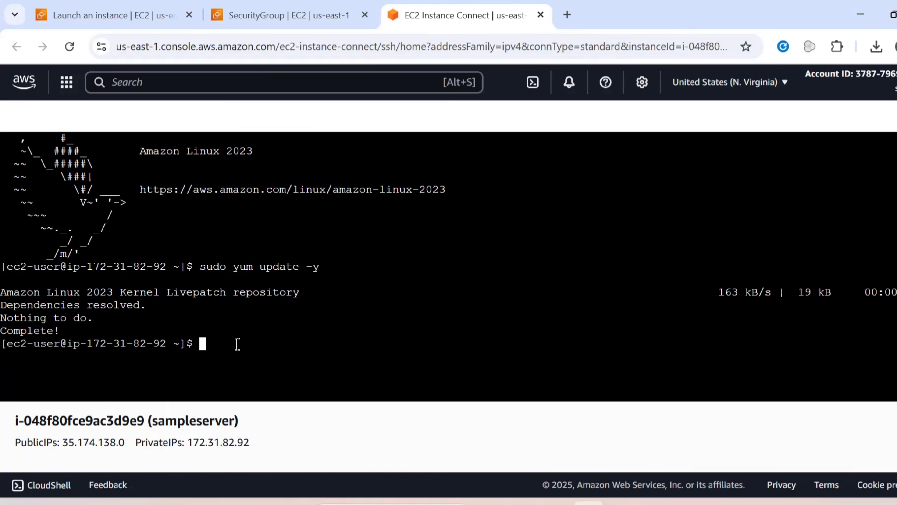
pyautogui.press('Up')
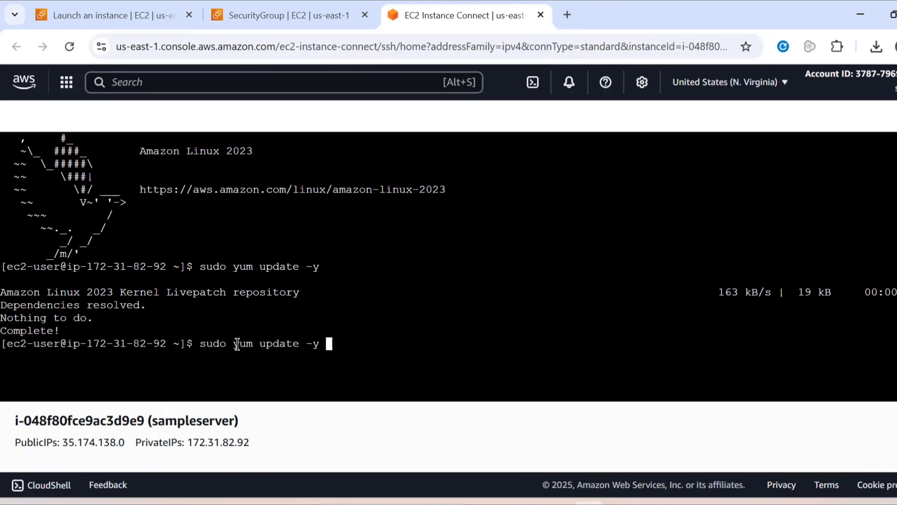
pyautogui.press('BackSpace')
pyautogui.press('BackSpace')
pyautogui.press('BackSpace')
pyautogui.press('BackSpace')
pyautogui.press('BackSpace')
pyautogui.press('BackSpace')
pyautogui.press('BackSpace')
pyautogui.press('BackSpace')
pyautogui.press('BackSpace')
pyautogui.press('BackSpace')
pyautogui.write('in')
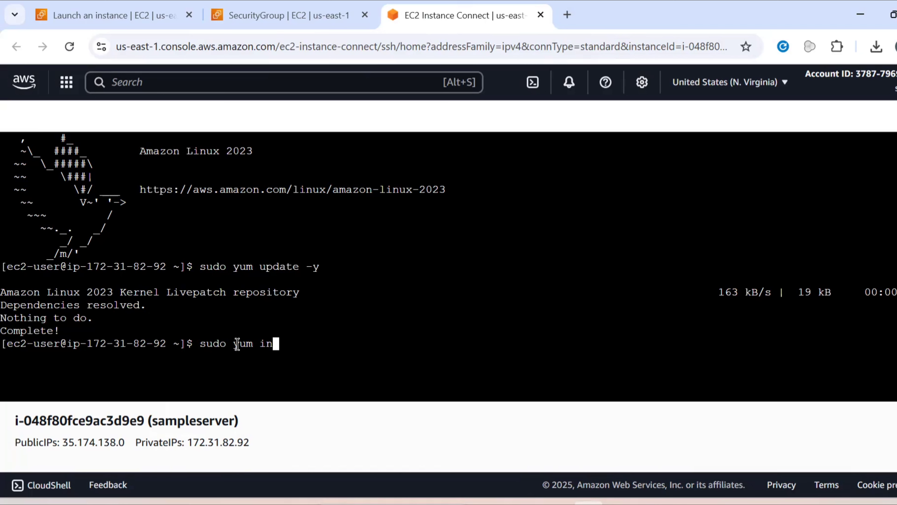
pyautogui.write('stall -y httpd')
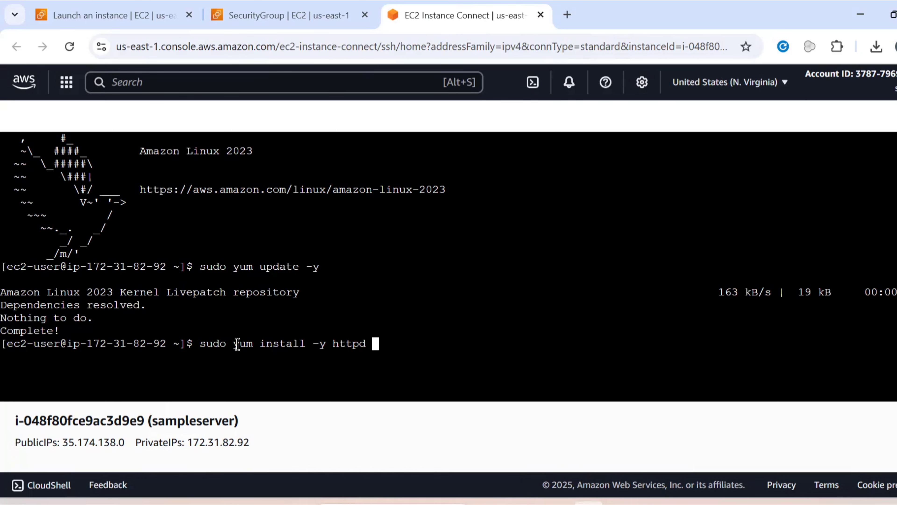
pyautogui.press('Return')
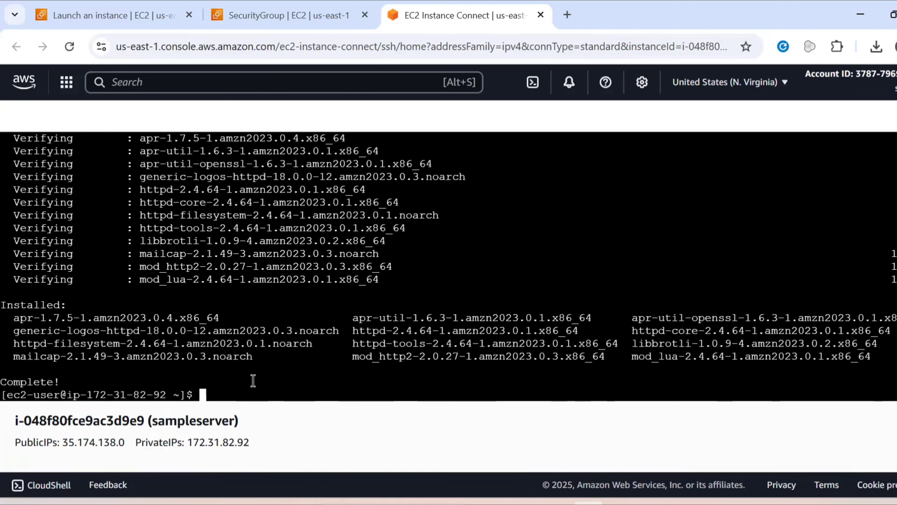
# Start the Apache service on the instance with sudo systemctl start httpd.
pyautogui.write('sudo systemctl')
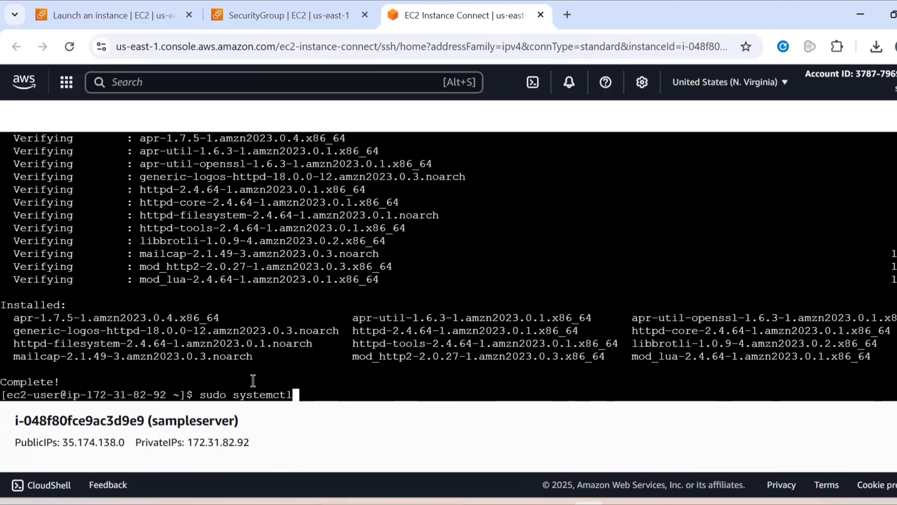
pyautogui.write(' start httpd')
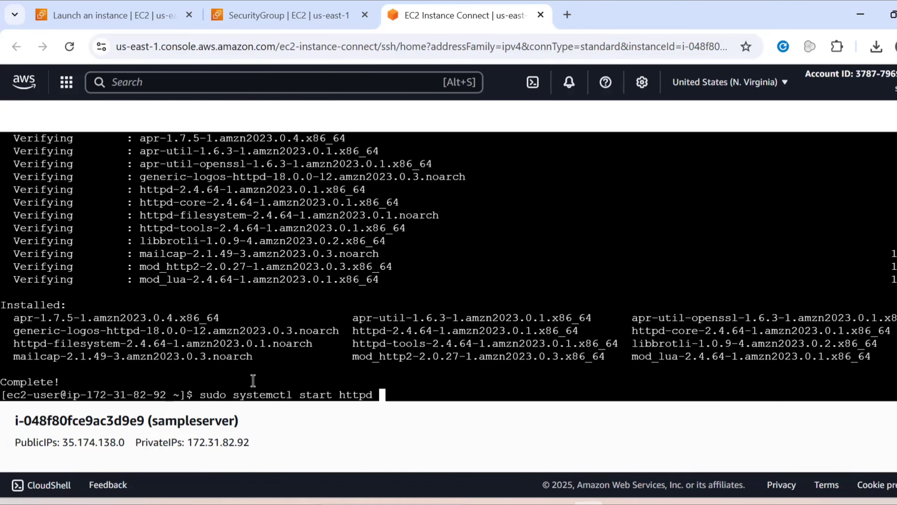
pyautogui.press('Return')
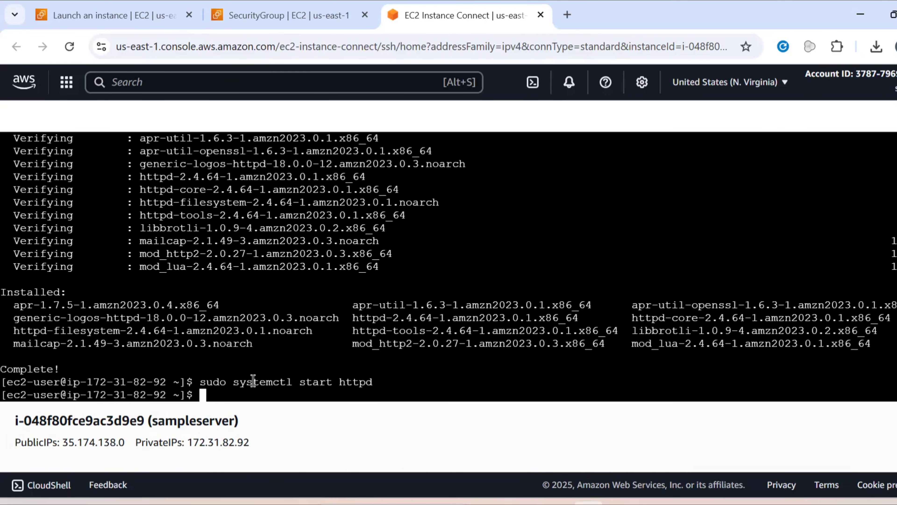
# Enable the Apache service at boot by running sudo systemctl enable httpd.
pyautogui.press('Up')
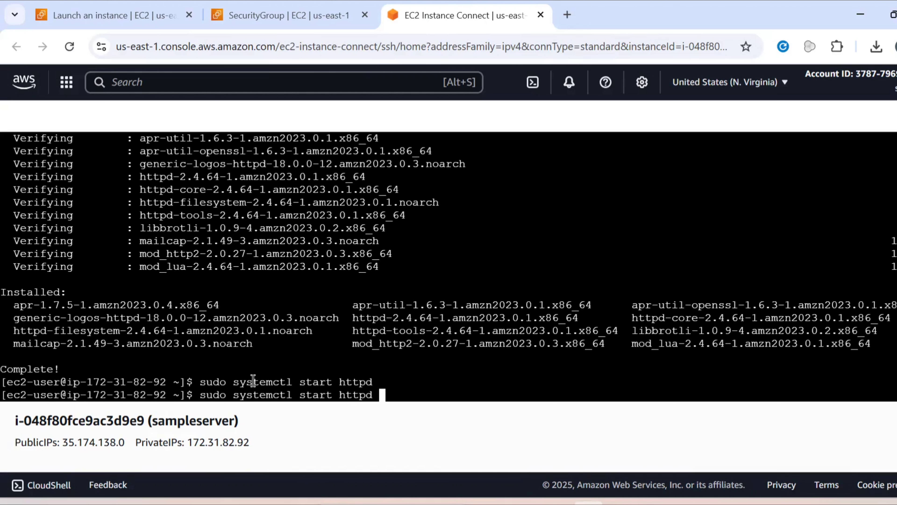
pyautogui.press('Left')
pyautogui.press('Left')
pyautogui.press('Left')
pyautogui.press('Left')
pyautogui.press('Left')
pyautogui.press('Left')
pyautogui.press('Left')
pyautogui.press('BackSpace')
pyautogui.press('BackSpace')
pyautogui.press('BackSpace')
pyautogui.press('BackSpace')
pyautogui.press('BackSpace')
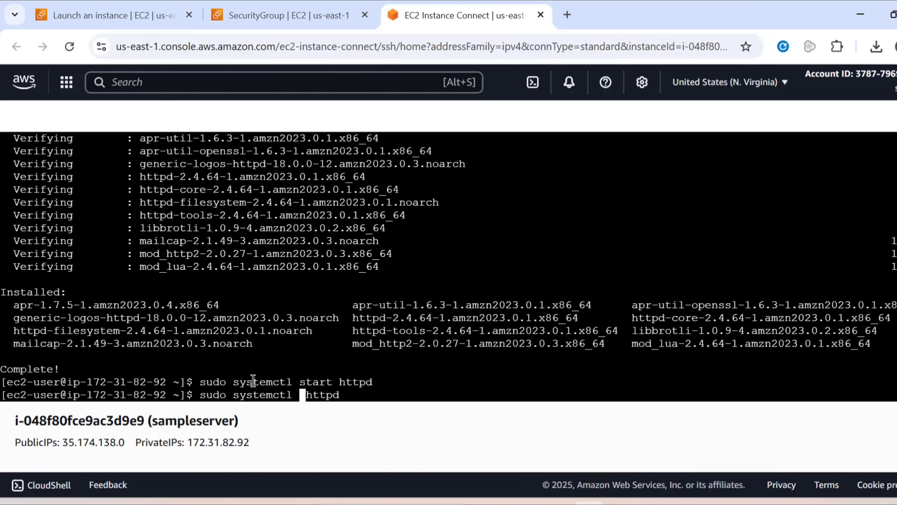
pyautogui.write('e')
pyautogui.write('na')
pyautogui.write('ble')
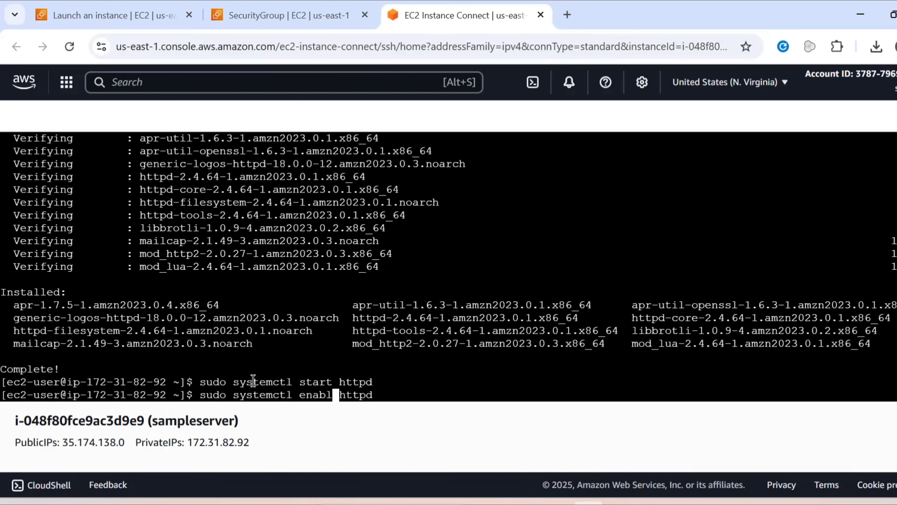
pyautogui.press('Return')
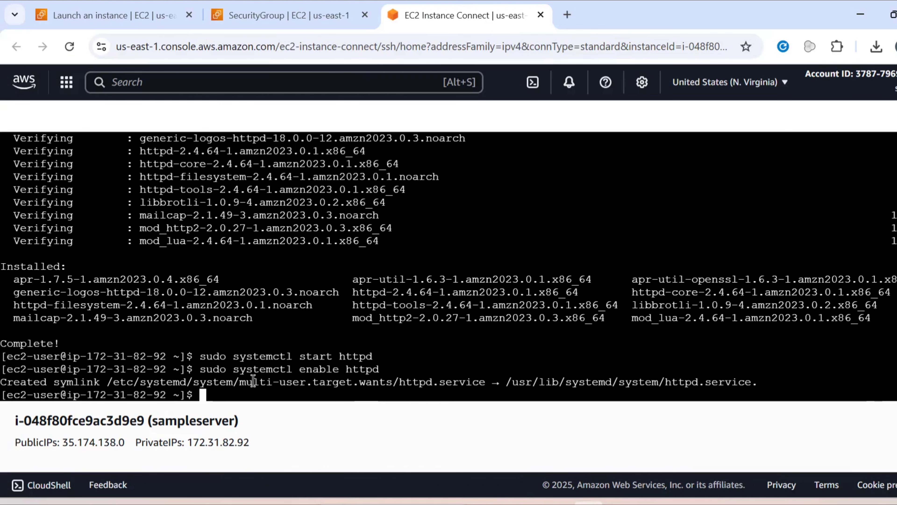
# Write "<h1>Custom AMI Apache page</h1>" to /var/www/html/index.html using echo and sudo tee, and check the page at the instance's public IP.
pyautogui.write('echo')
pyautogui.write('"<h1>Custom AMI Apache page</h1>" | sudo tee /var/www/html/index.html')
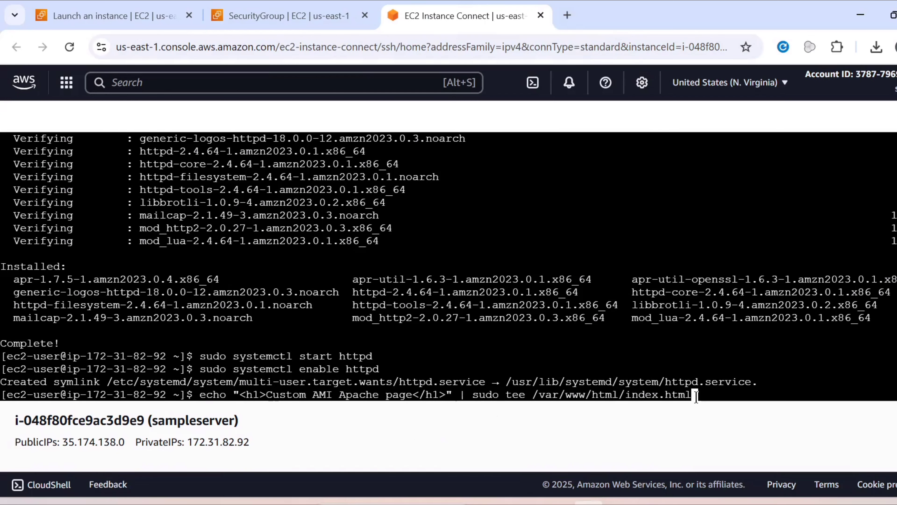
pyautogui.press('Return')
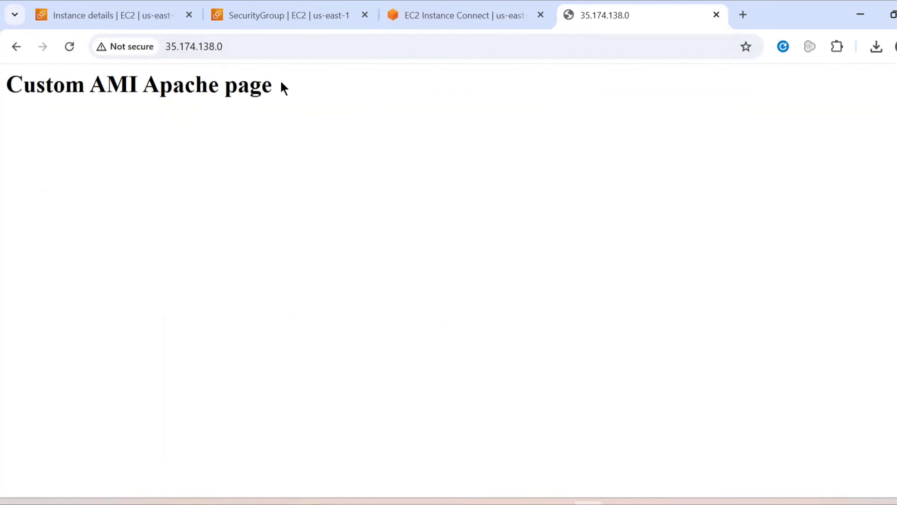
pyautogui.tripleClick(280, 85)
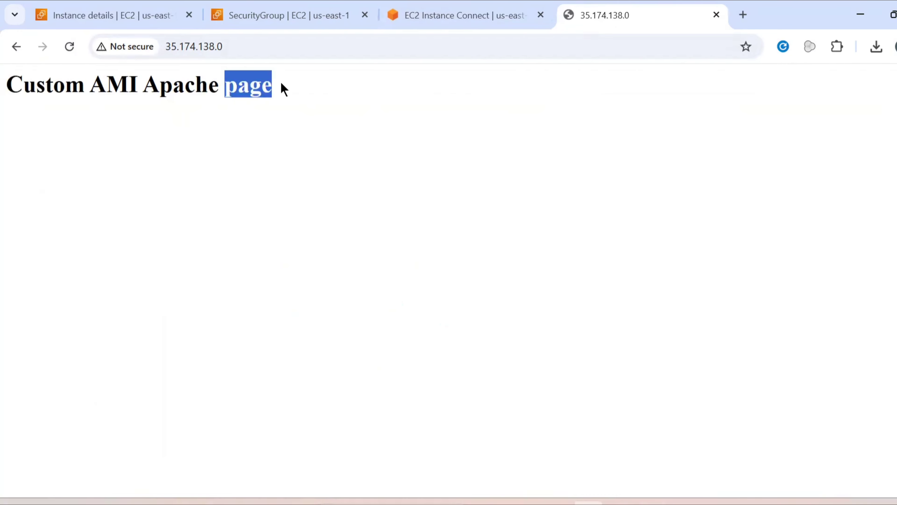
# Return to the EC2 instances list and start creating an image from the sampleserver instance.
pyautogui.click(478, 12)
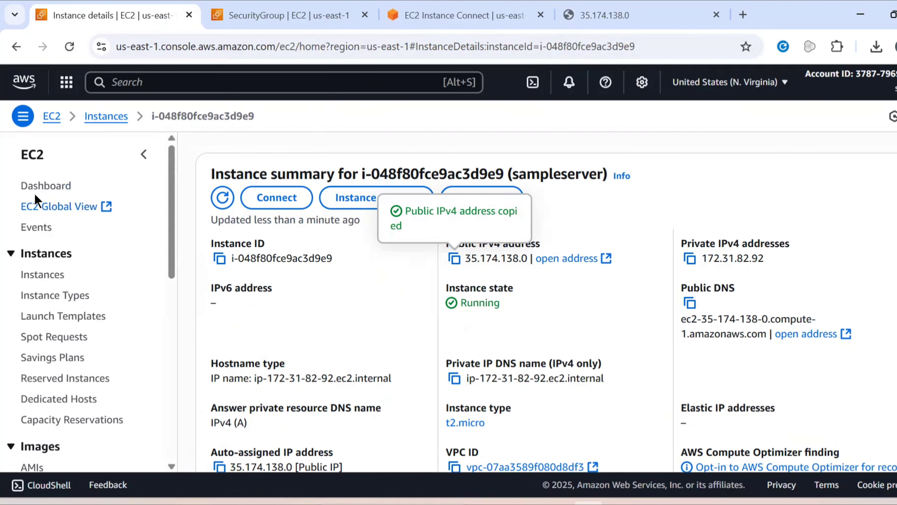
pyautogui.click(106, 117)
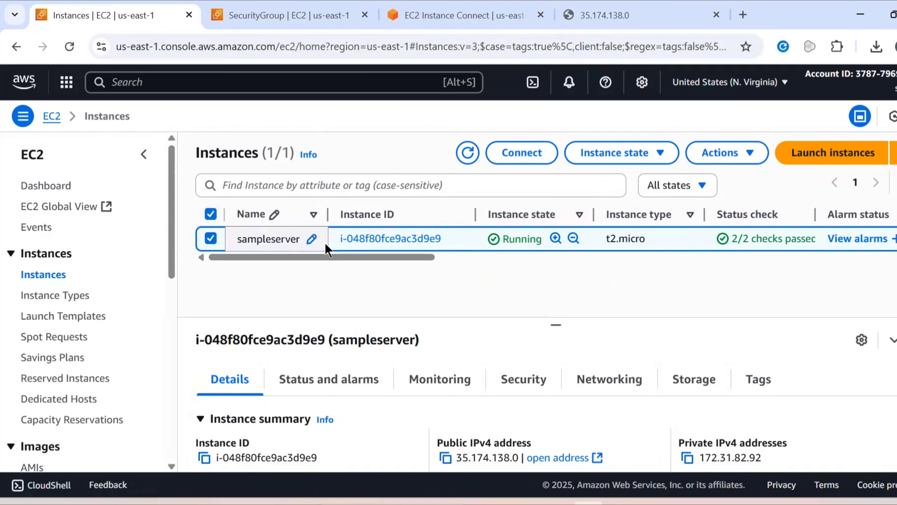
pyautogui.click(745, 153)
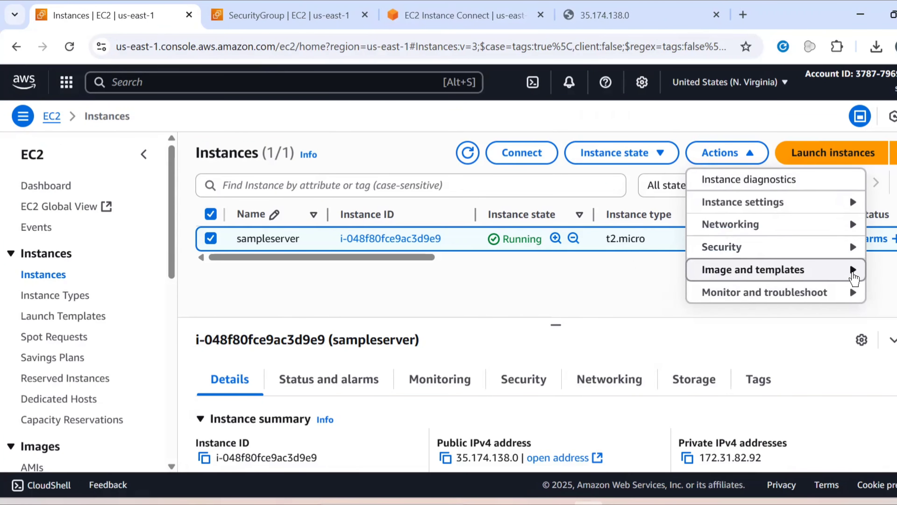
pyautogui.click(852, 273)
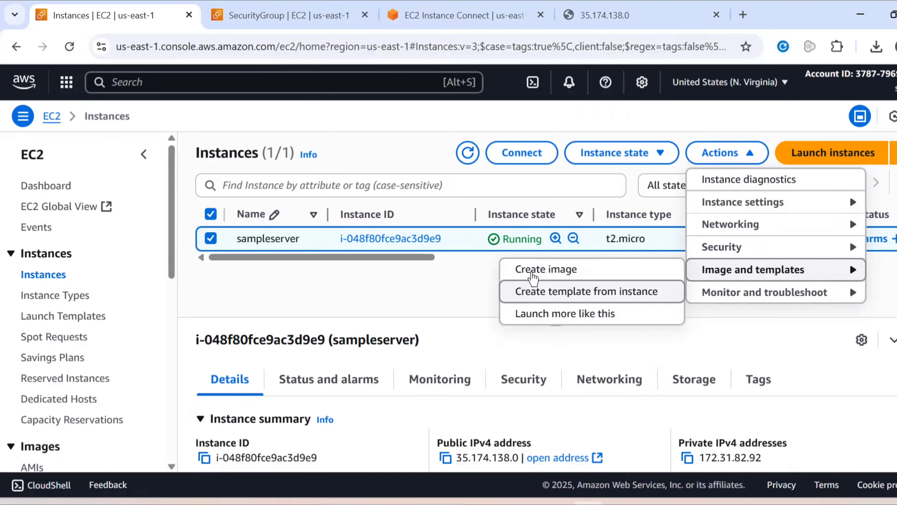
pyautogui.click(531, 270)
# Enter Custom-Apache-img as the name of the new image.
pyautogui.click(233, 330)
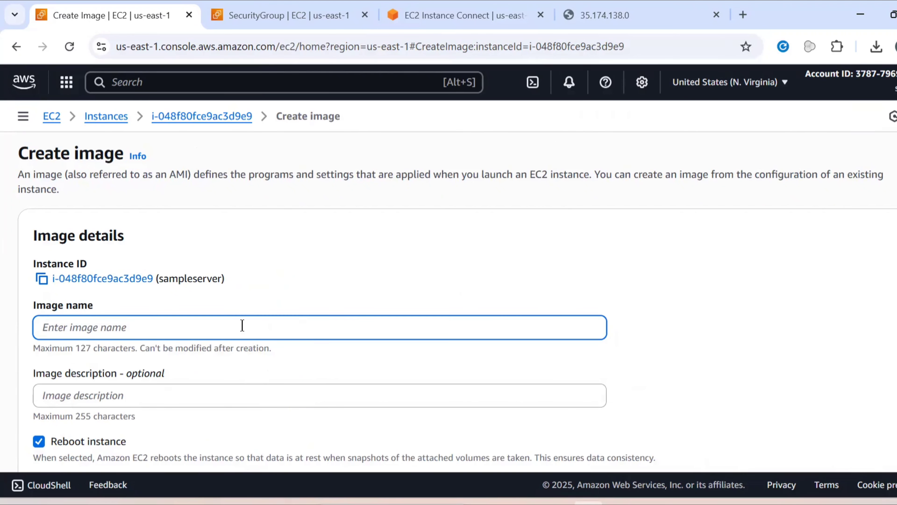
pyautogui.write('q')
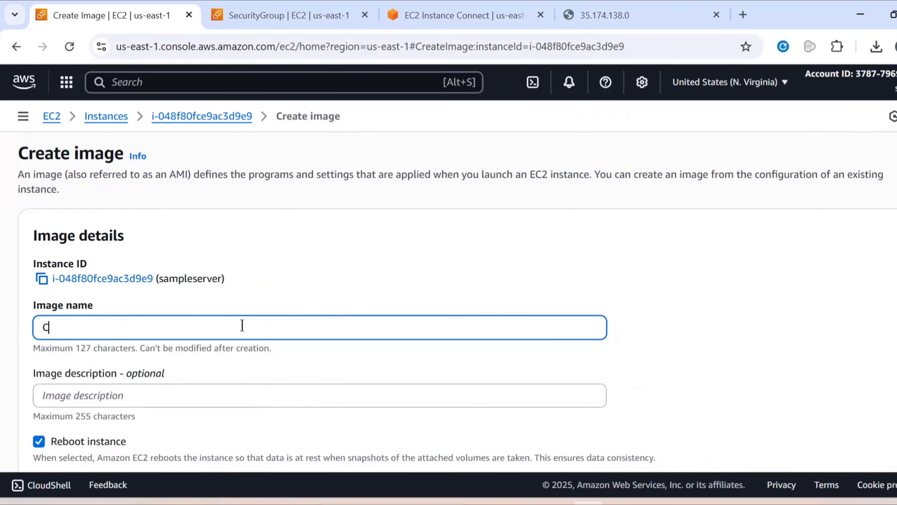
pyautogui.write('ustom-Apache-img')
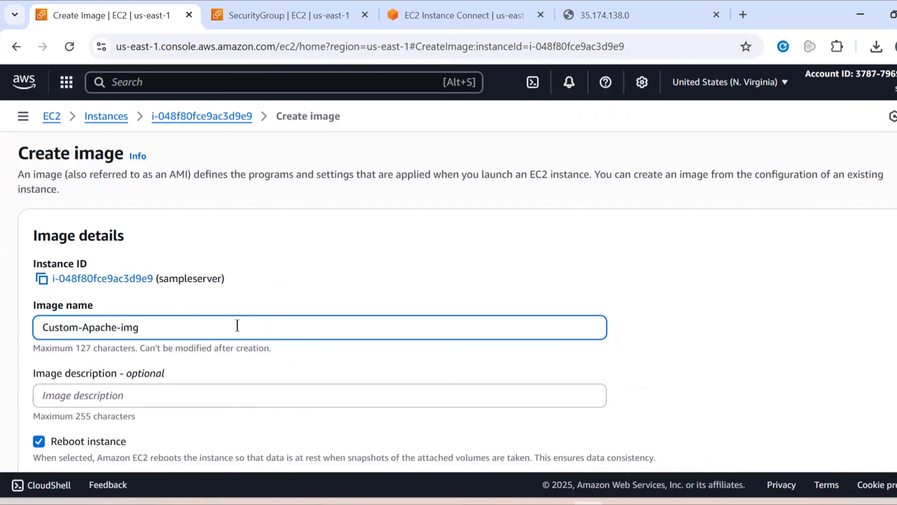
# Change the ending of the image name so it reads Custom-Apache-AMI.
pyautogui.scroll(-2, 188, 327)
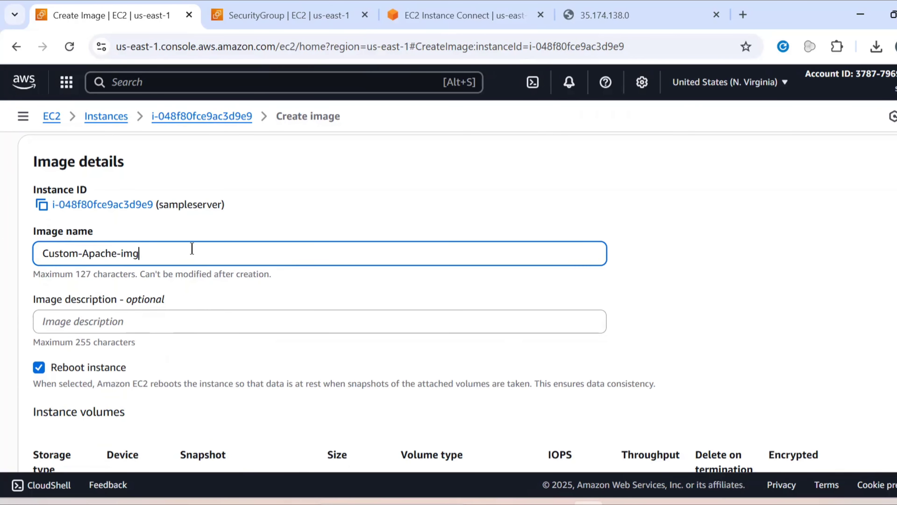
pyautogui.press('BackSpace')
pyautogui.press('BackSpace')
pyautogui.press('BackSpace')
pyautogui.press('BackSpace')
pyautogui.write('-AMI')
# Review the image's reboot, volume and tag settings and create the image, keeping image and snapshots tagged together.
pyautogui.scroll(-2, 187, 249)
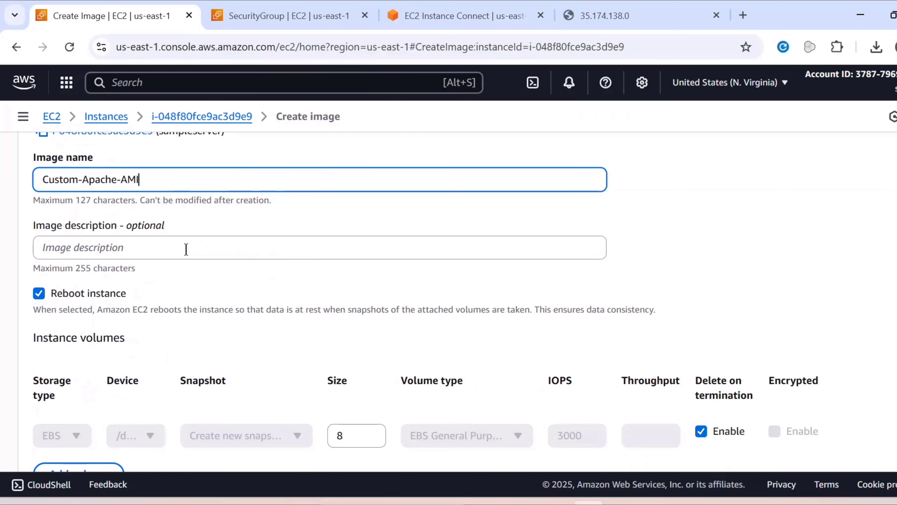
pyautogui.scroll(-2, 176, 255)
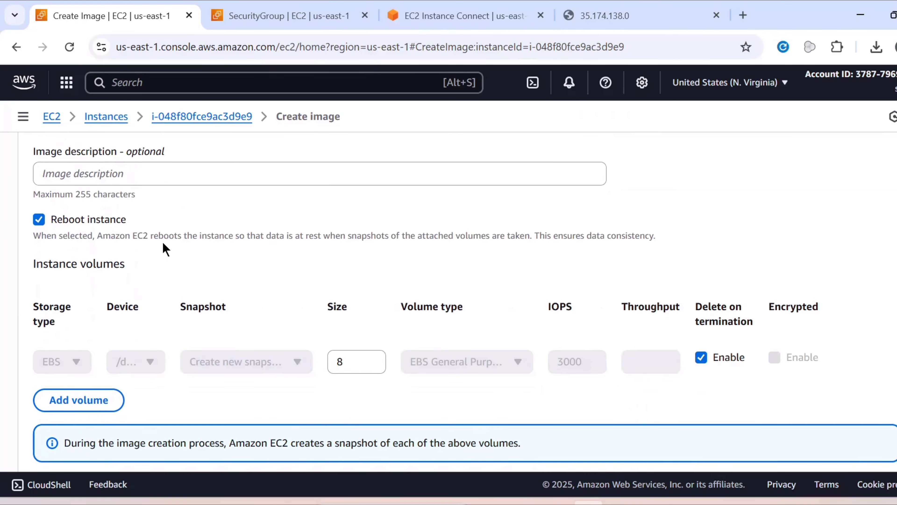
pyautogui.scroll(2, 199, 166)
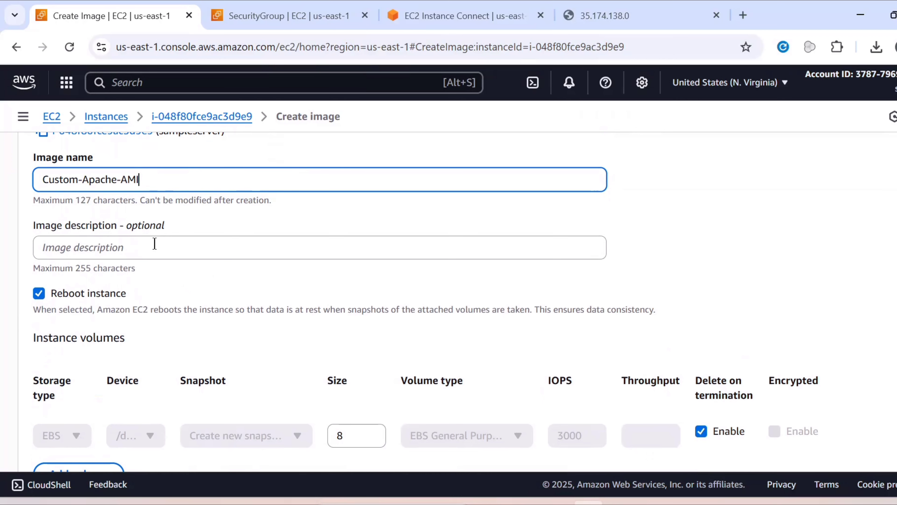
pyautogui.scroll(-2, 154, 244)
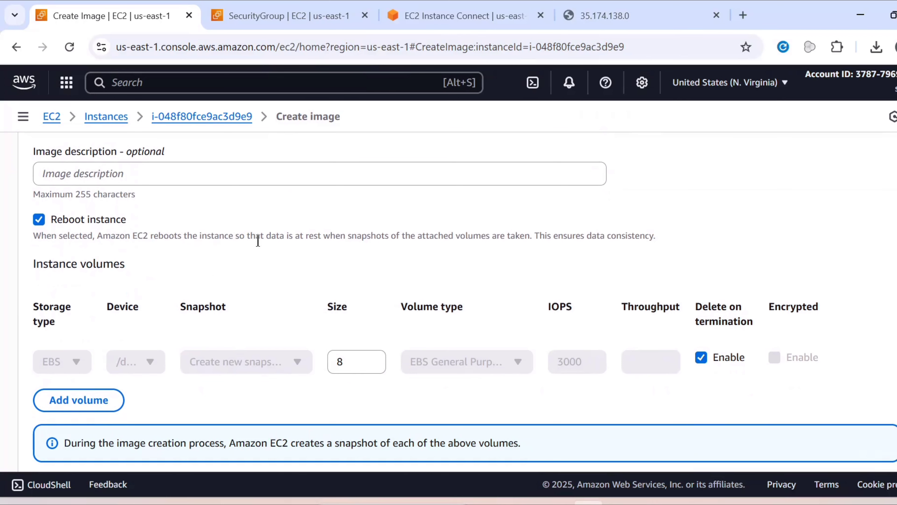
pyautogui.scroll(-6, 259, 241)
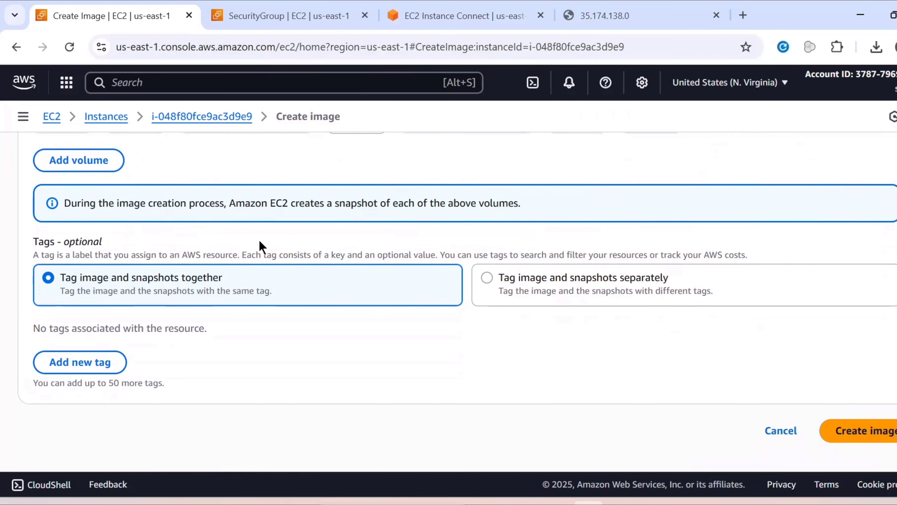
pyautogui.click(629, 12)
pyautogui.click(213, 8)
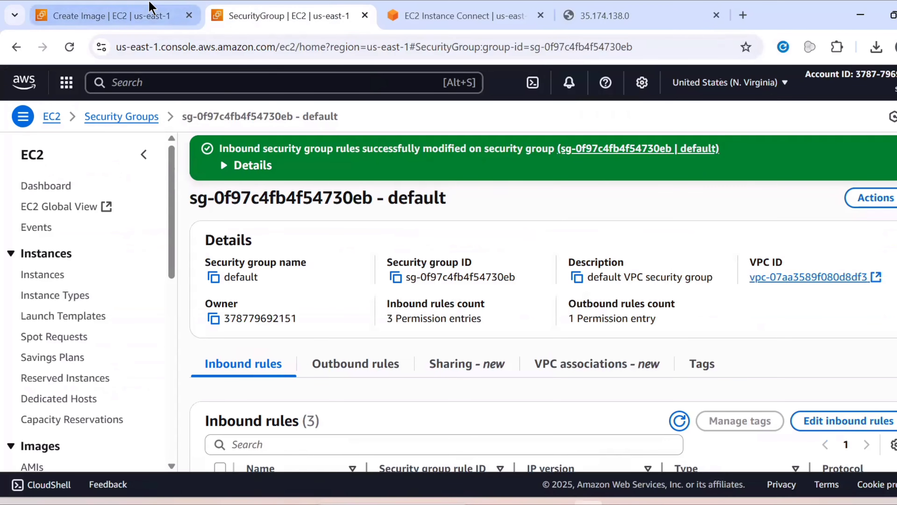
pyautogui.click(150, 8)
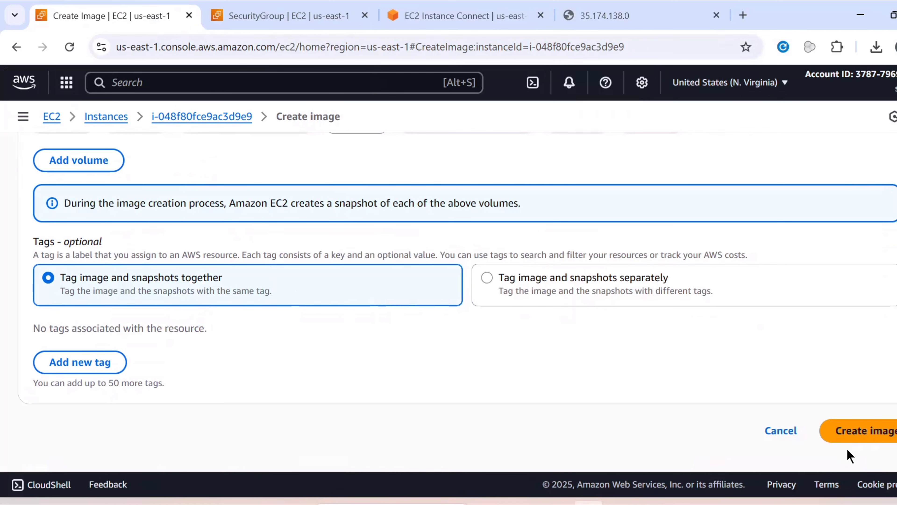
pyautogui.click(858, 430)
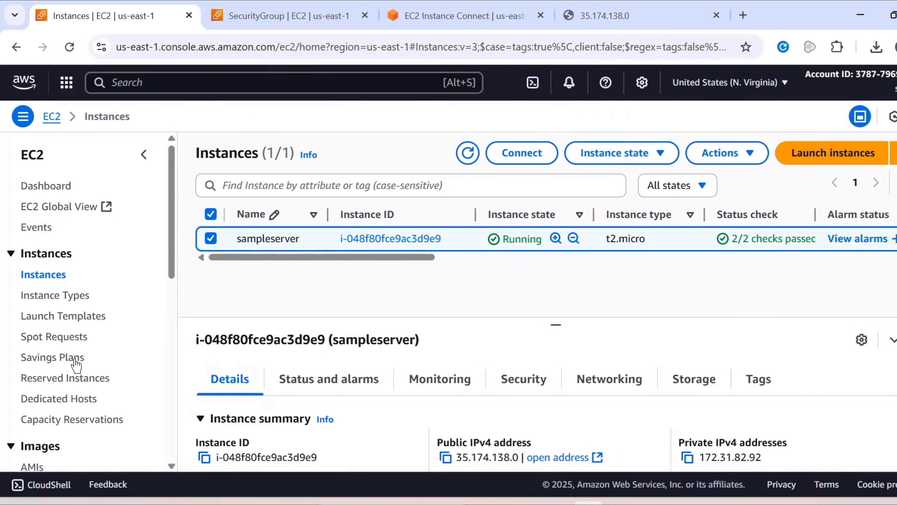
# Open the list of owned AMIs and check the status of the new image.
pyautogui.scroll(-4, 75, 359)
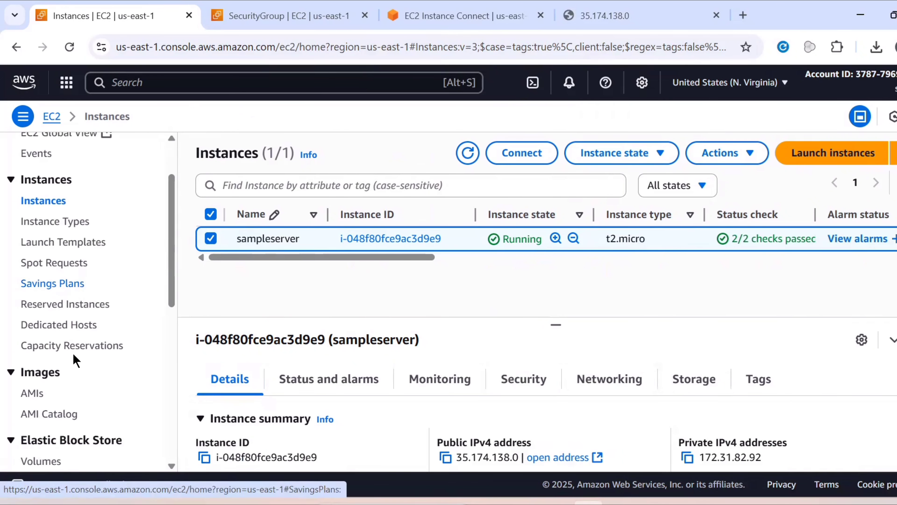
pyautogui.click(34, 320)
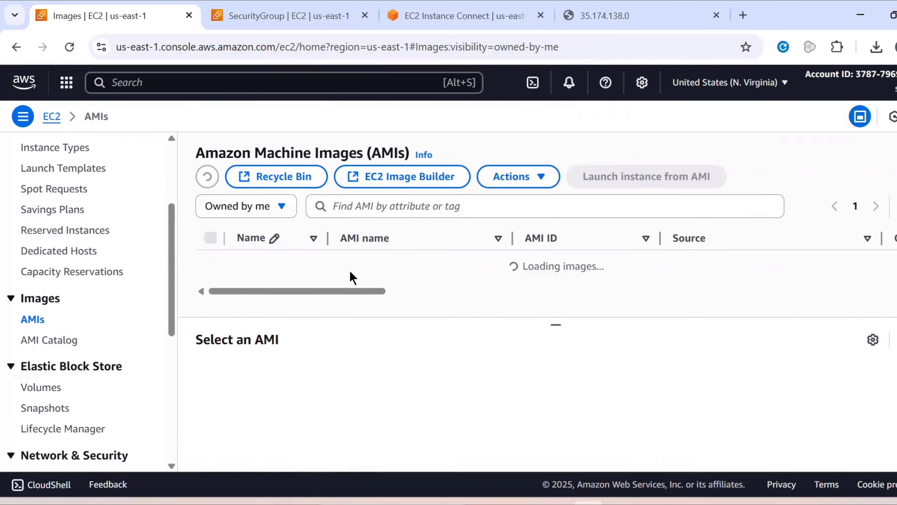
pyautogui.click(459, 281)
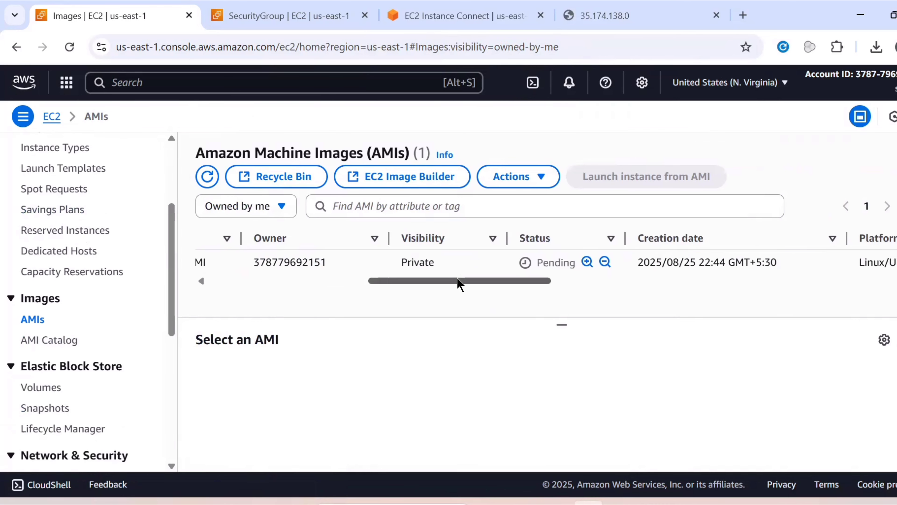
pyautogui.doubleClick(544, 263)
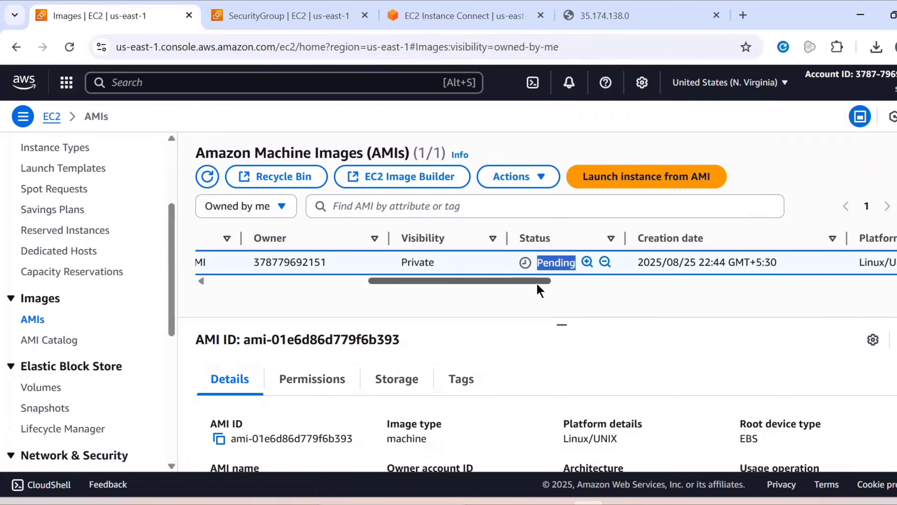
# Open the details of Custom-Apache-AMI and start launching an instance from that image.
pyautogui.moveTo(533, 282); pyautogui.dragTo(275, 289)
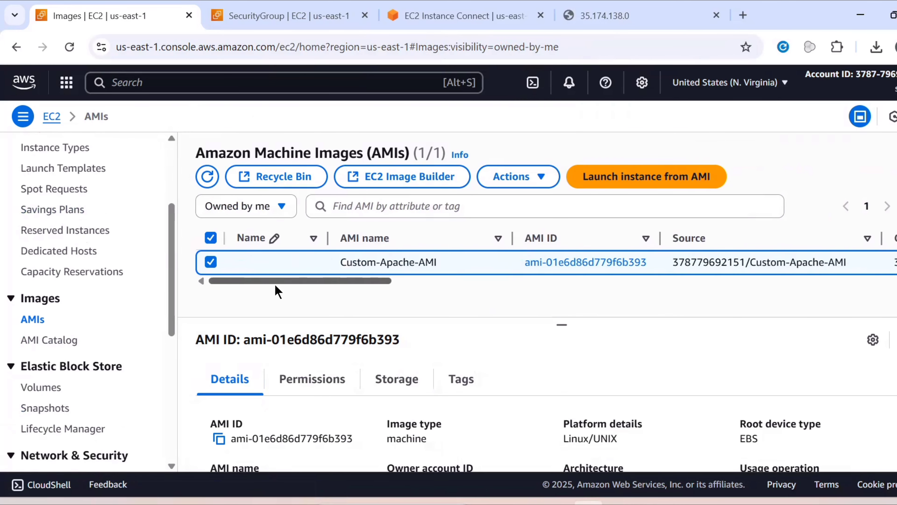
pyautogui.click(546, 264)
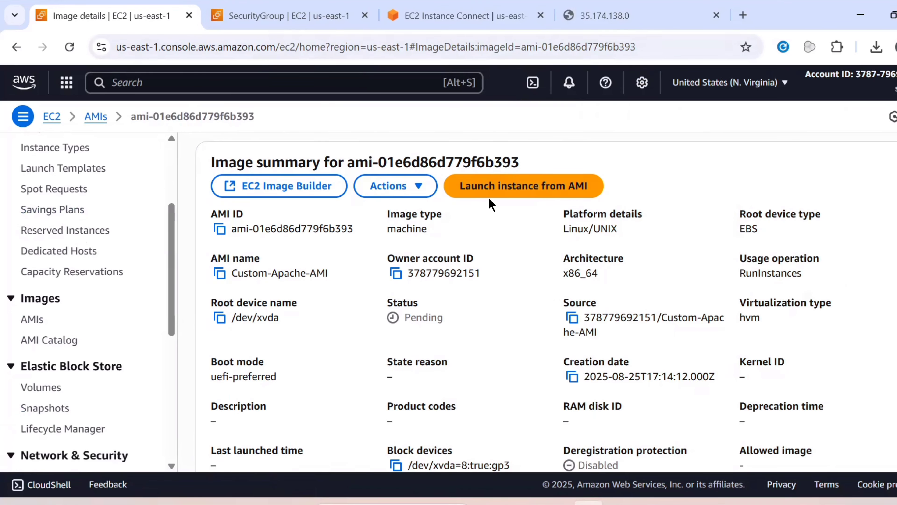
pyautogui.click(562, 197)
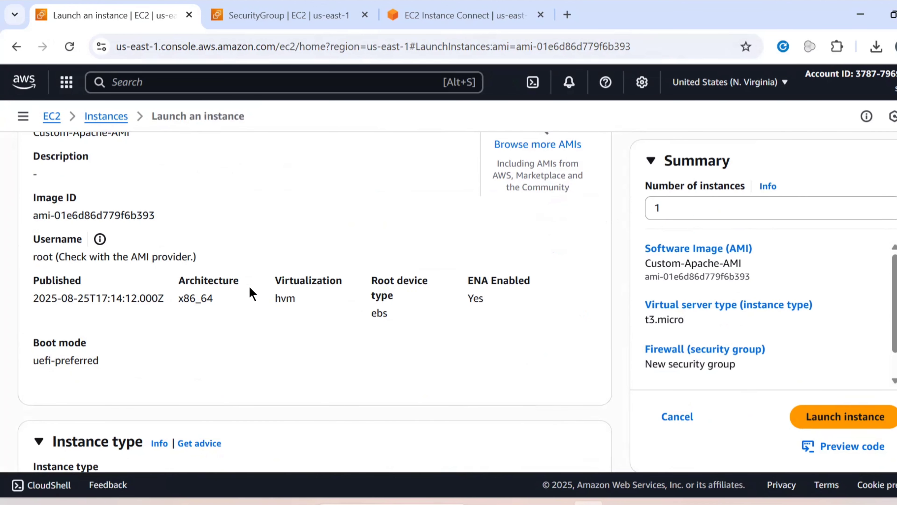
# Choose t2.micro as the instance type for the new instance.
pyautogui.scroll(-2, 353, 293)
pyautogui.scroll(-4, 200, 296)
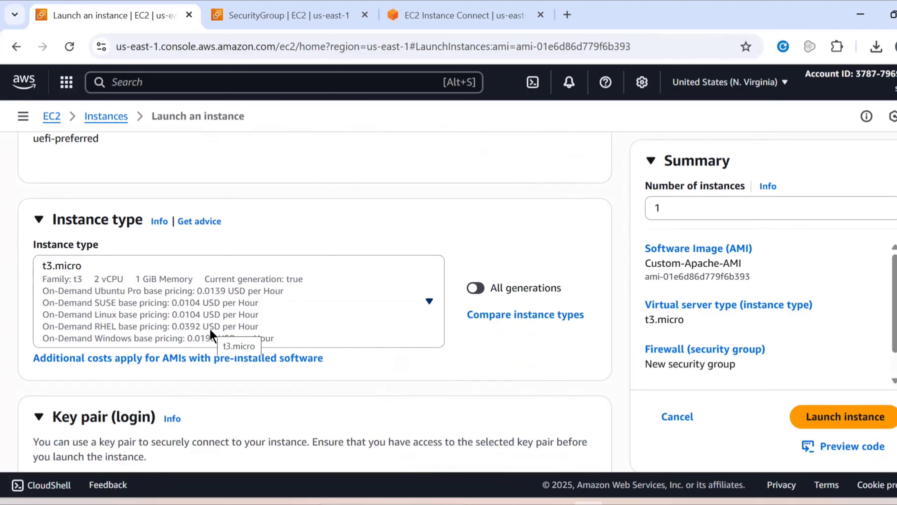
pyautogui.click(220, 326)
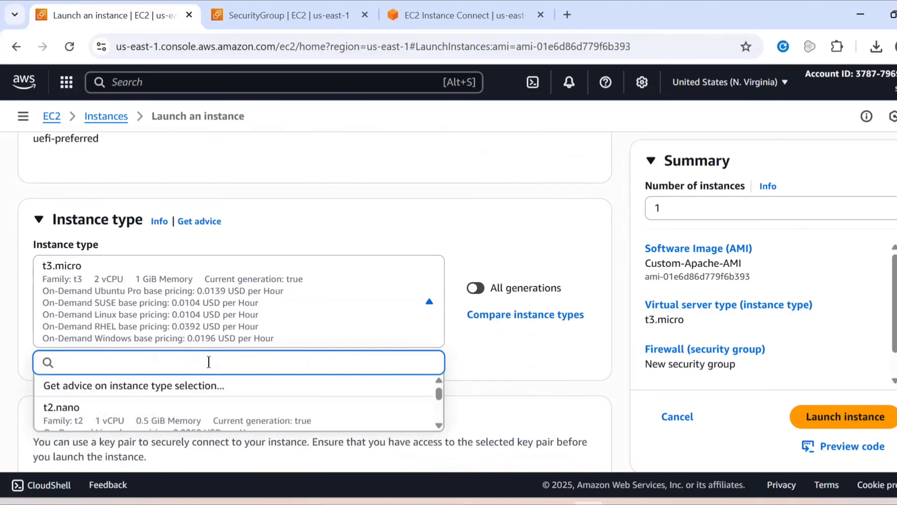
pyautogui.scroll(-5, 212, 353)
pyautogui.scroll(-3, 274, 259)
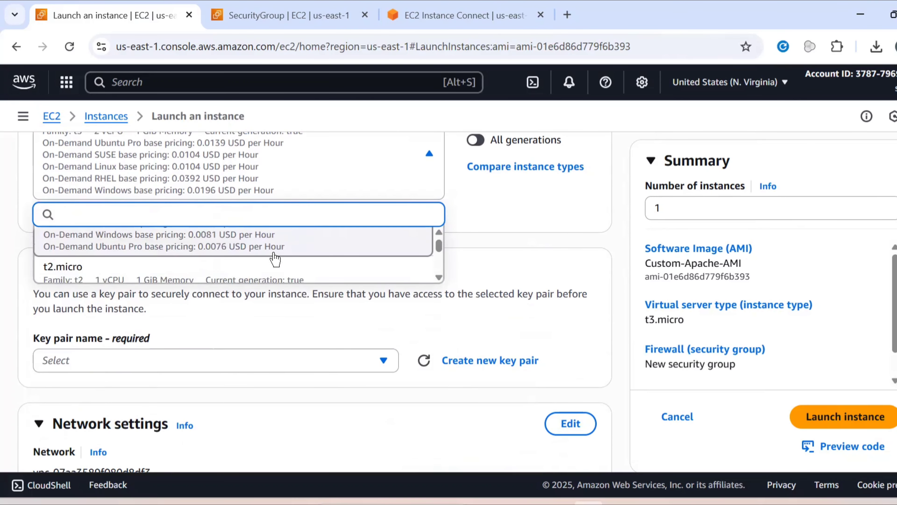
pyautogui.click(259, 272)
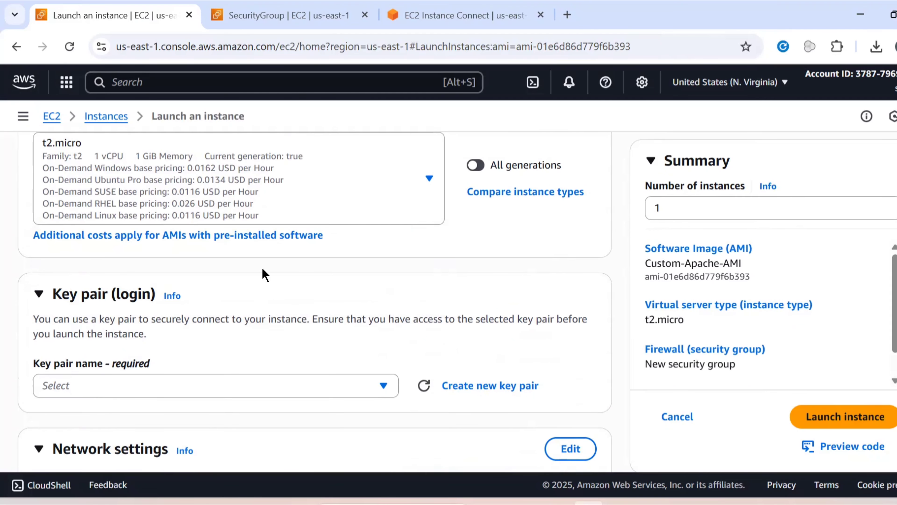
# Select the key2 key pair and assign the existing default security group to the instance.
pyautogui.scroll(-5, 263, 274)
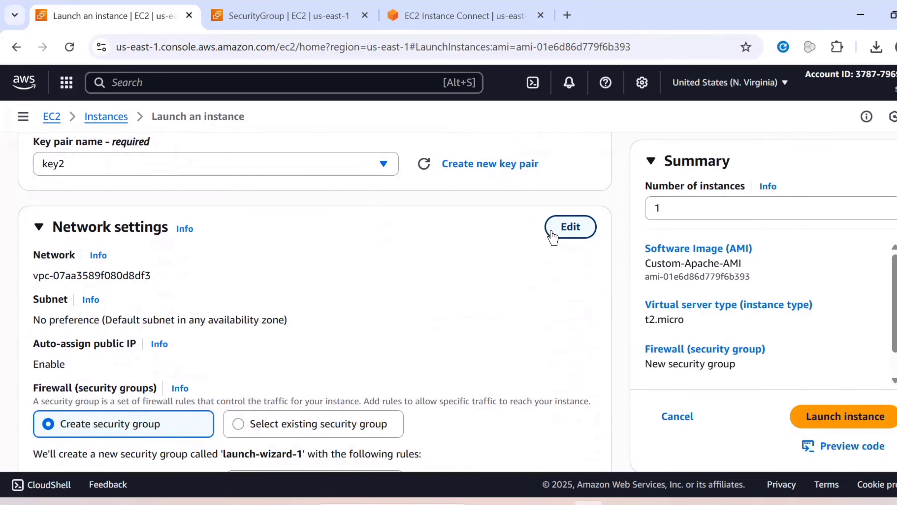
pyautogui.click(307, 424)
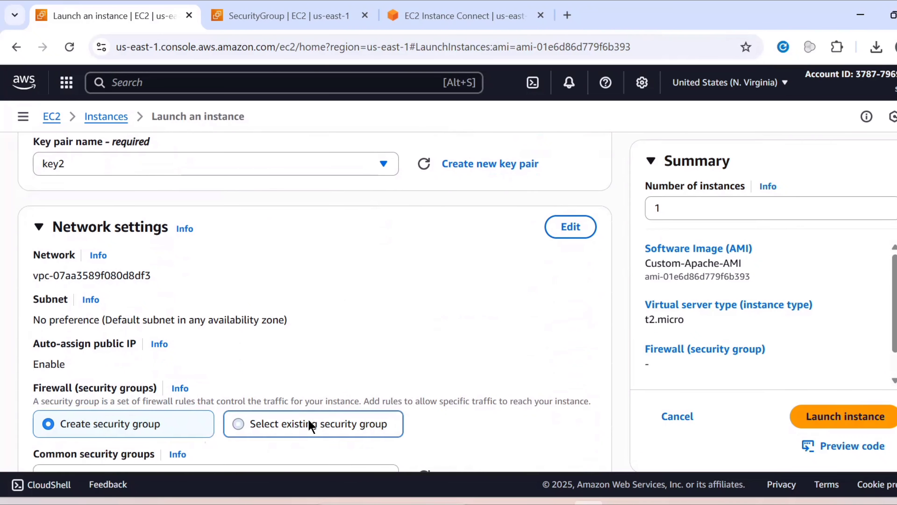
pyautogui.scroll(-3, 311, 407)
pyautogui.click(321, 330)
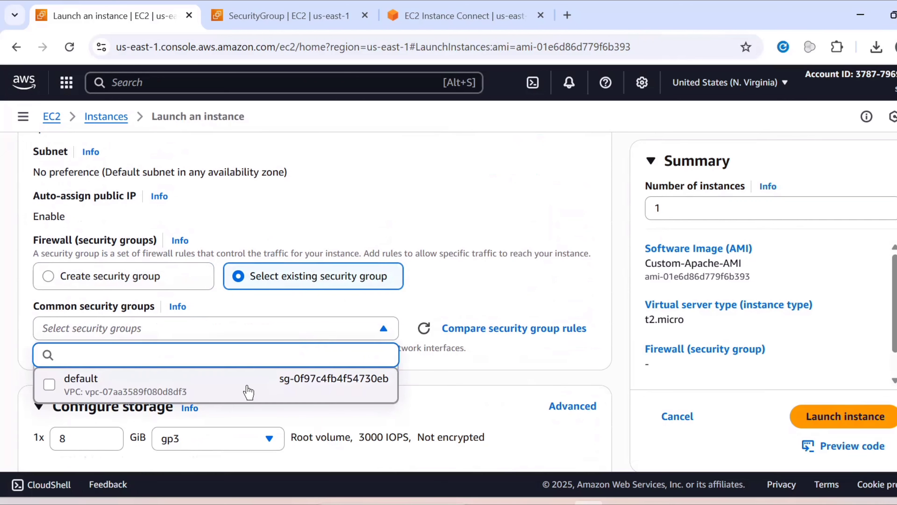
pyautogui.click(248, 388)
pyautogui.scroll(-5, 250, 384)
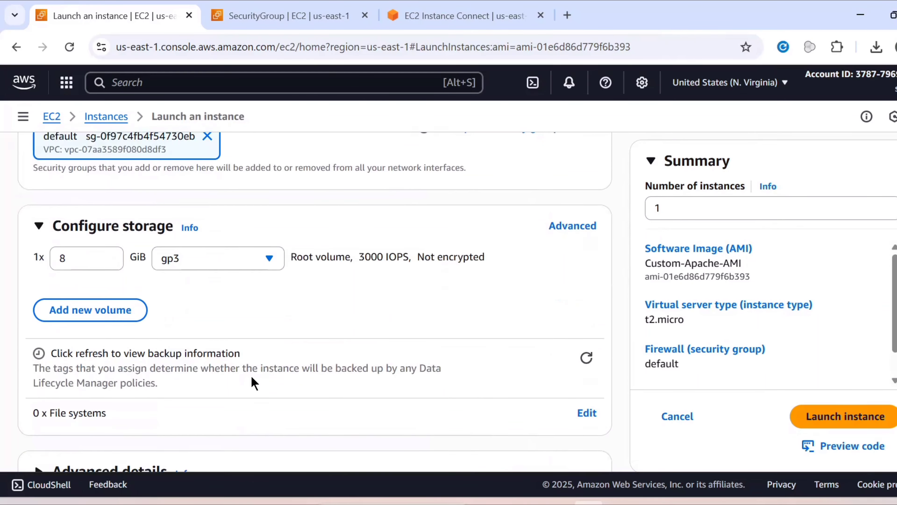
# Look over the storage settings and dismiss the walkthrough banner of the launch form.
pyautogui.scroll(-1, 253, 383)
pyautogui.scroll(15, 256, 380)
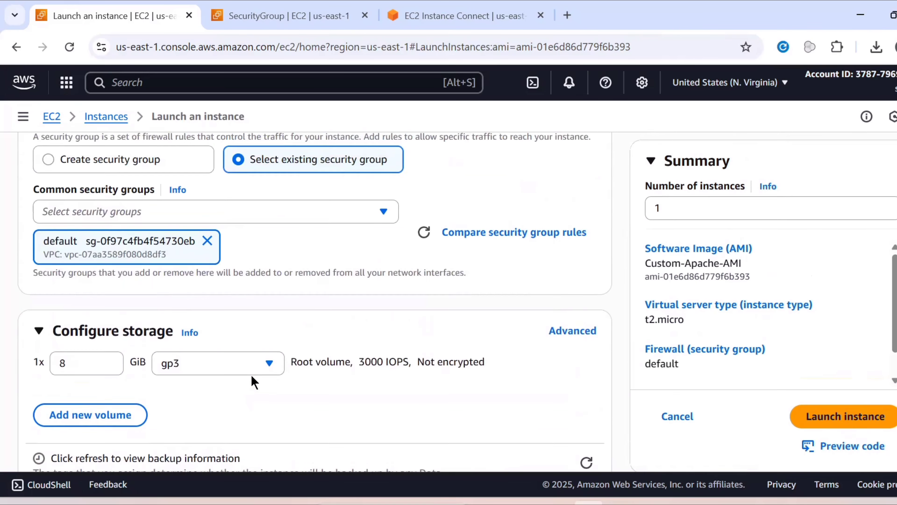
pyautogui.scroll(10, 257, 372)
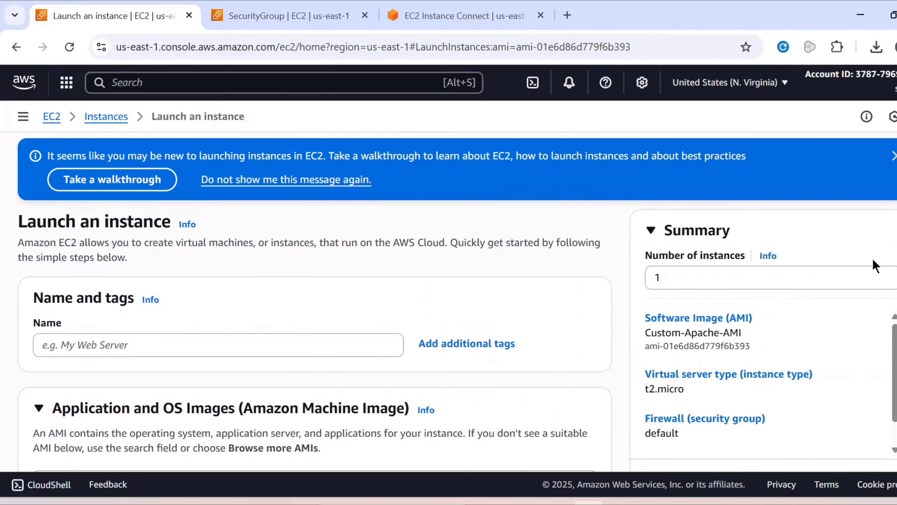
pyautogui.click(893, 157)
# Try raising the number of instances to launch, and set it back to 1.
pyautogui.click(757, 210)
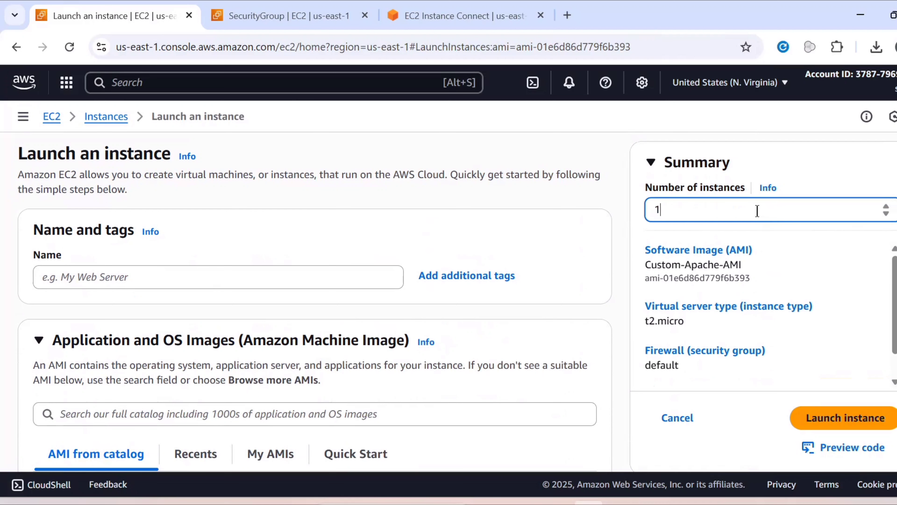
pyautogui.doubleClick(887, 207)
pyautogui.tripleClick(887, 207)
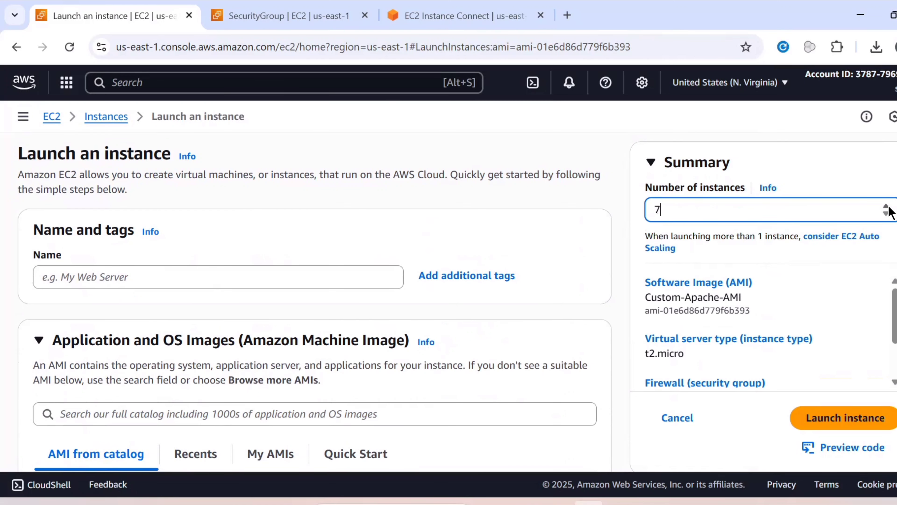
pyautogui.tripleClick(887, 207)
pyautogui.click(887, 207)
pyautogui.doubleClick(886, 213)
pyautogui.click(887, 213)
# Name the new instance Custom-Ami-Instance.
pyautogui.scroll(-8, 835, 252)
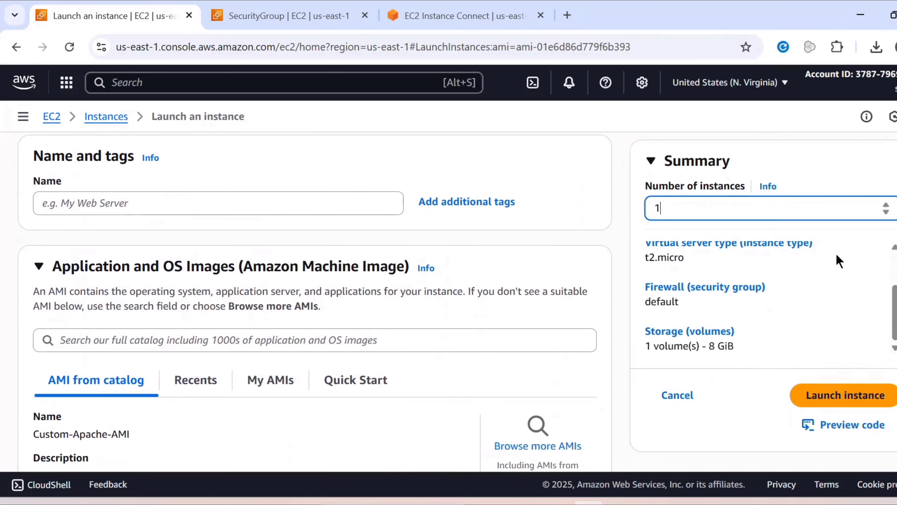
pyautogui.scroll(-2, 769, 283)
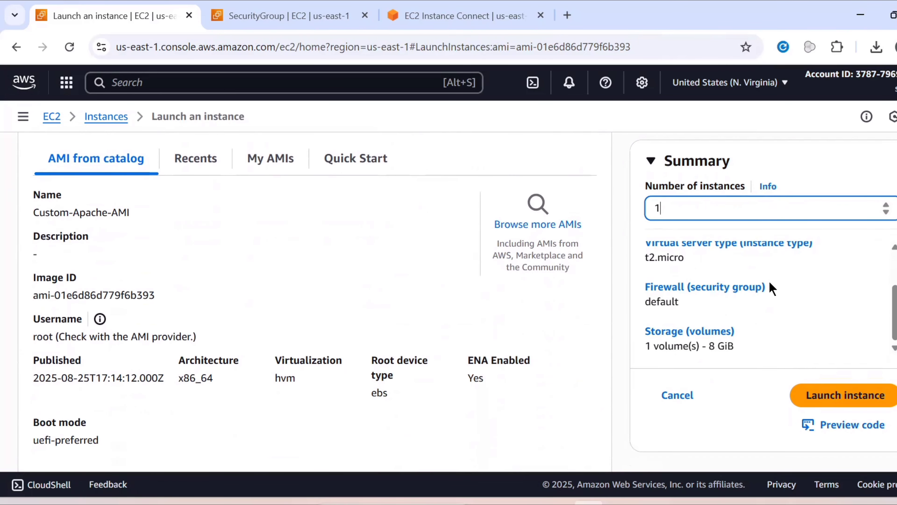
pyautogui.scroll(6, 298, 269)
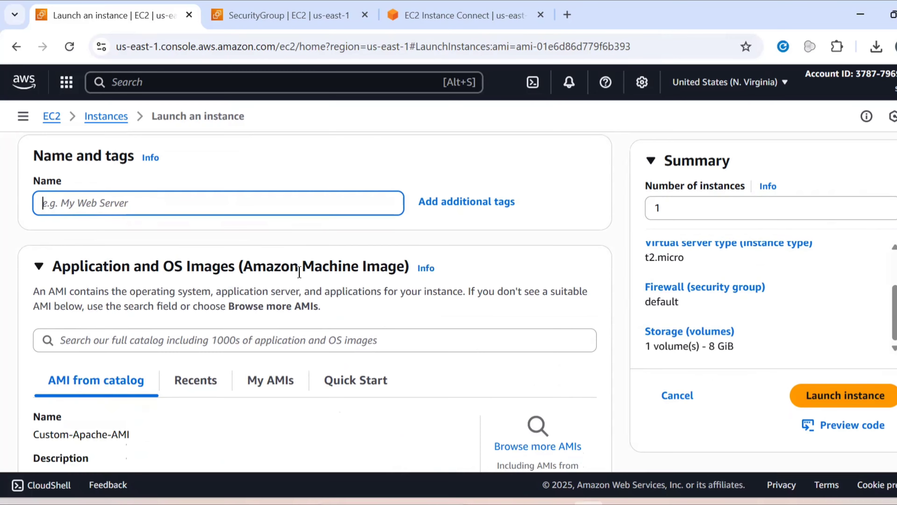
pyautogui.scroll(-2, 197, 395)
pyautogui.scroll(4, 595, 267)
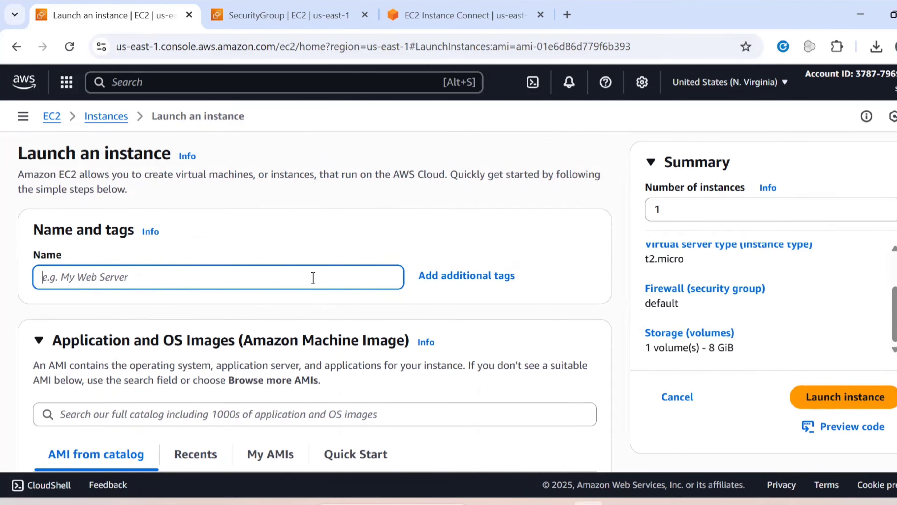
pyautogui.write('Custom ')
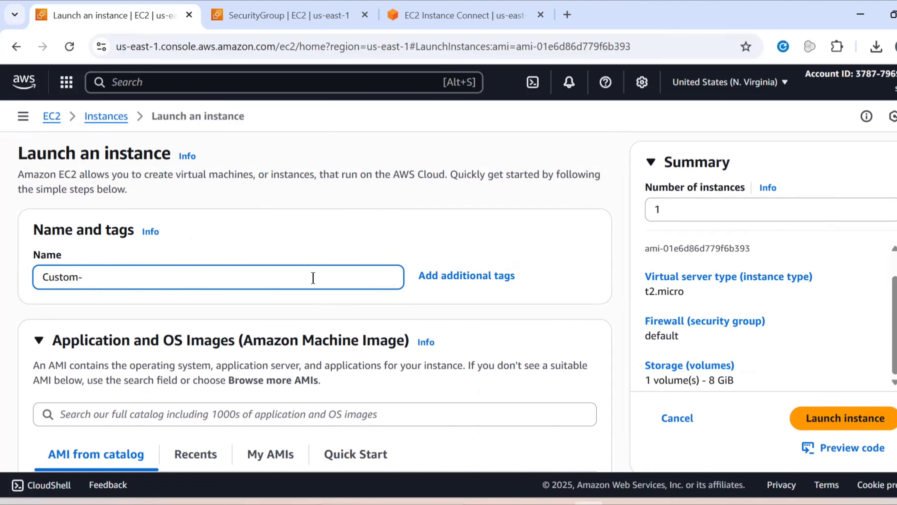
pyautogui.write('Ami-Instance')
# Review the instance type, key pair, network and storage settings and launch the instance.
pyautogui.scroll(-15, 583, 216)
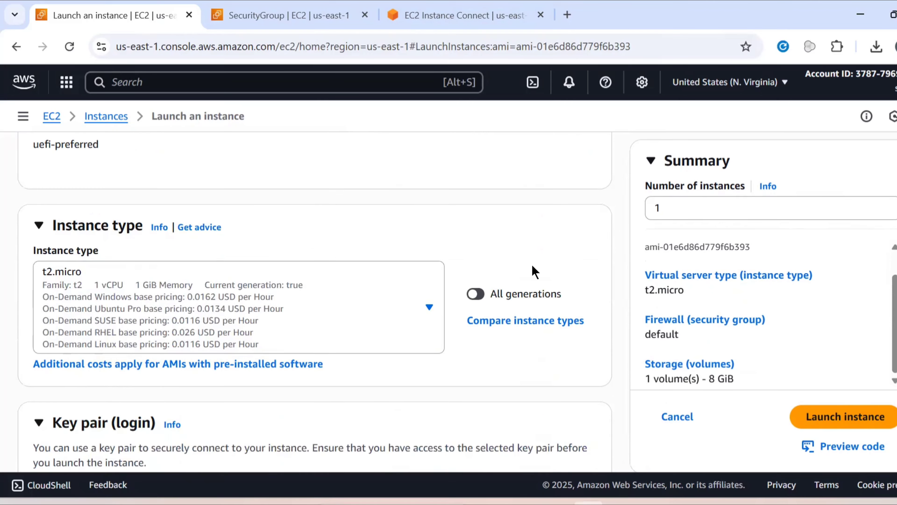
pyautogui.scroll(-2, 534, 273)
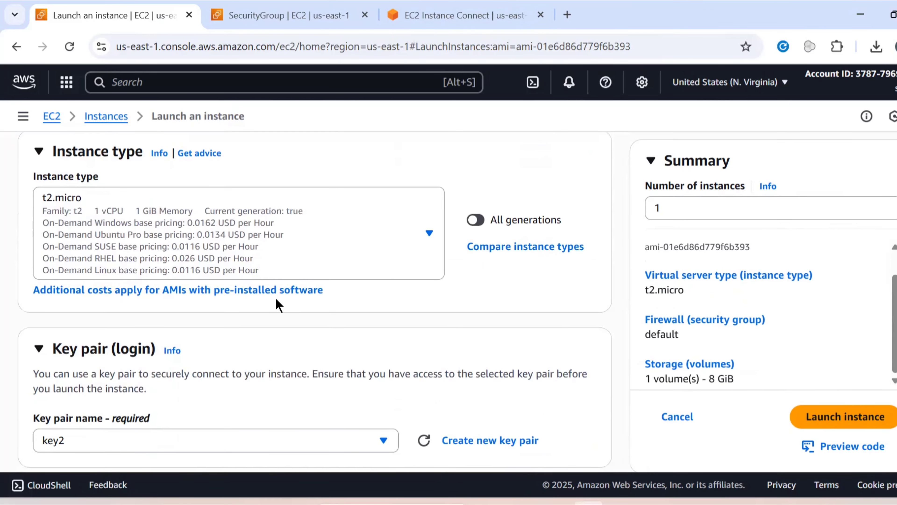
pyautogui.scroll(-6, 278, 305)
pyautogui.scroll(-8, 278, 305)
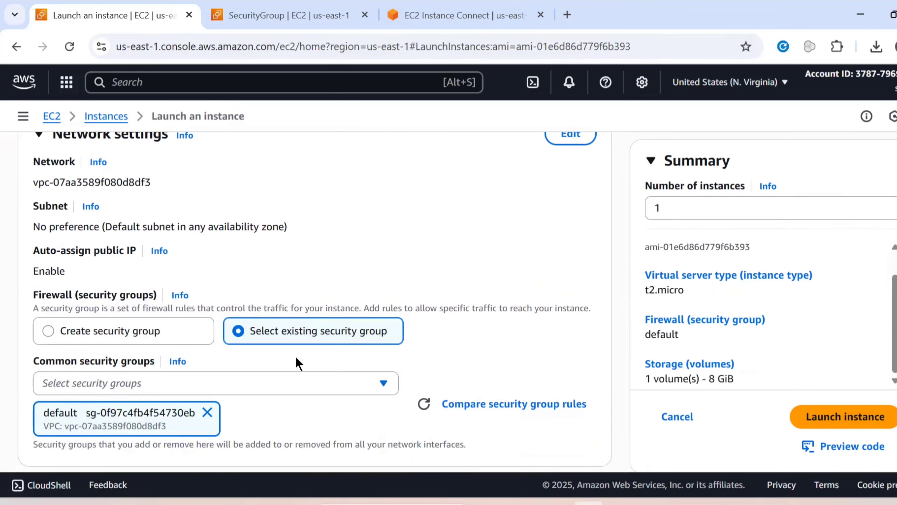
pyautogui.scroll(-4, 297, 336)
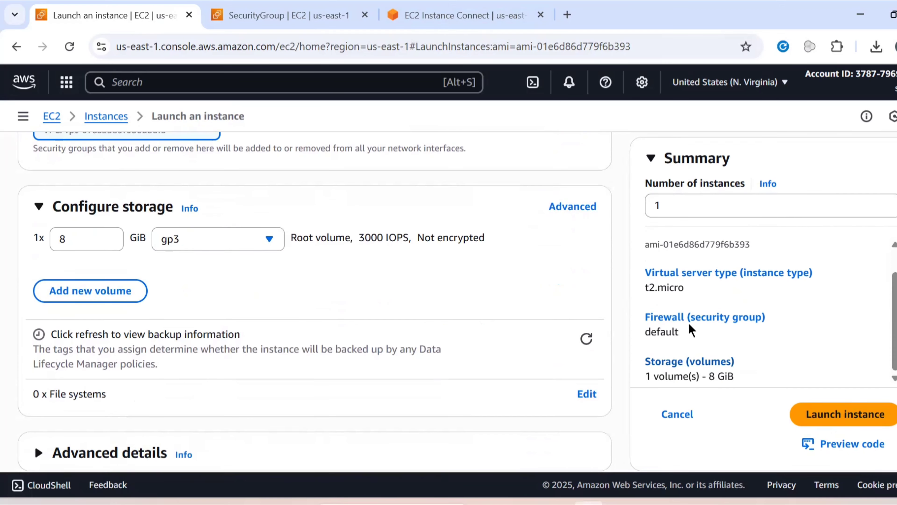
pyautogui.scroll(1, 691, 327)
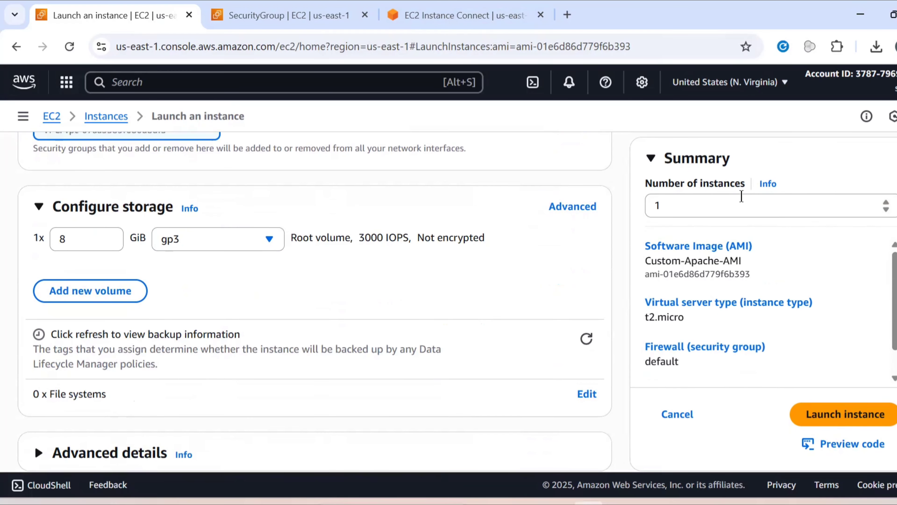
pyautogui.click(797, 411)
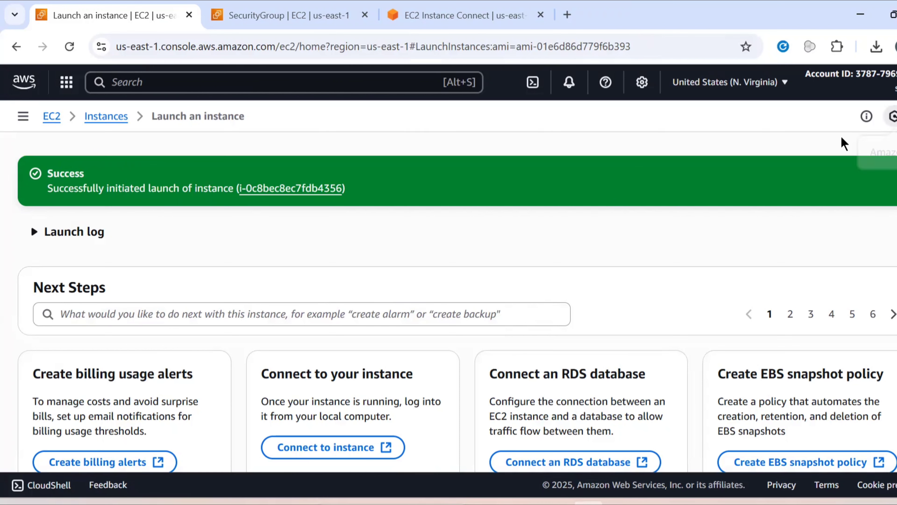
# Open the launched instance's details and check the web page served at its public IPv4 address.
pyautogui.click(325, 189)
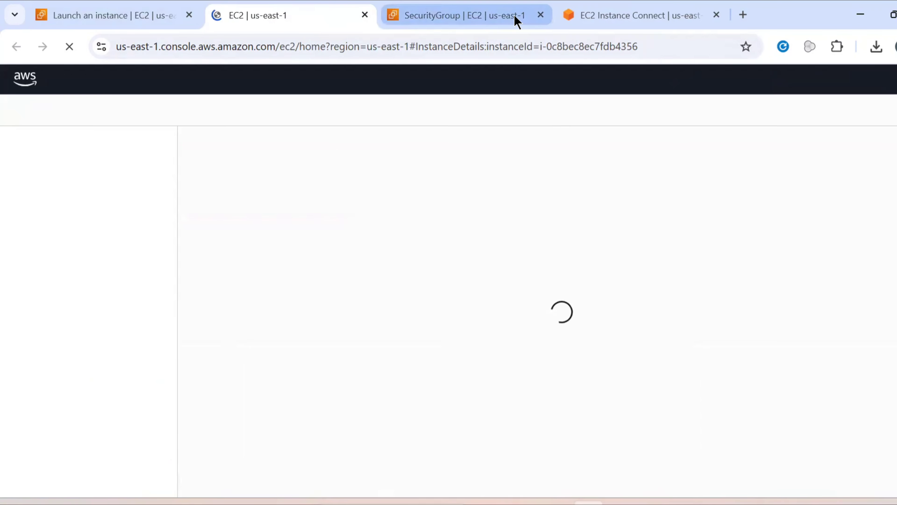
pyautogui.click(539, 16)
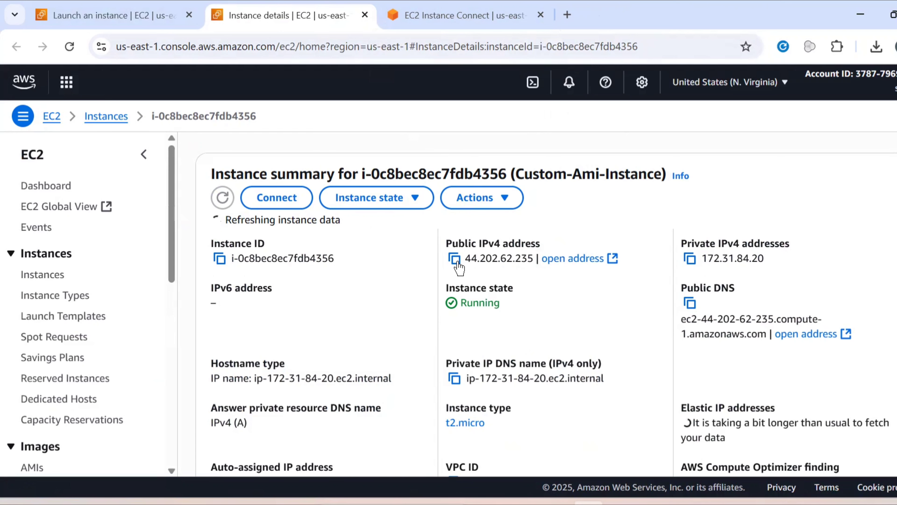
pyautogui.click(455, 260)
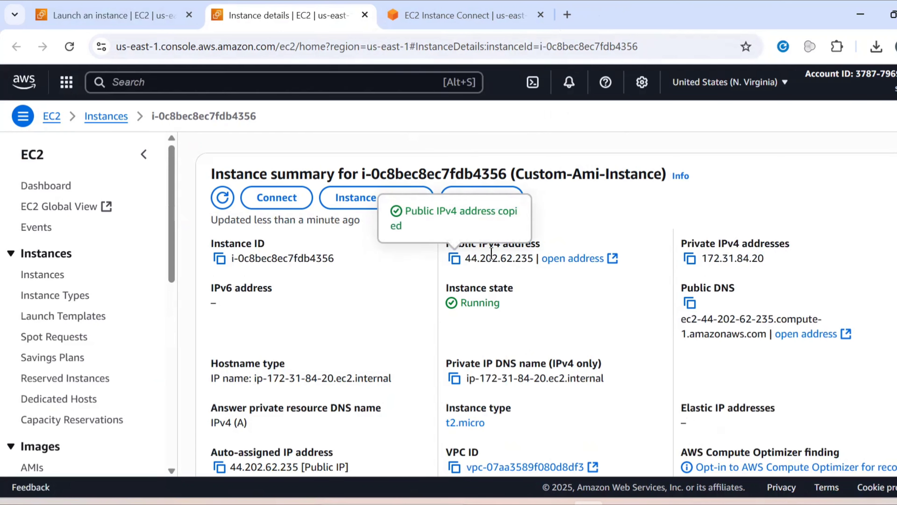
pyautogui.click(572, 259)
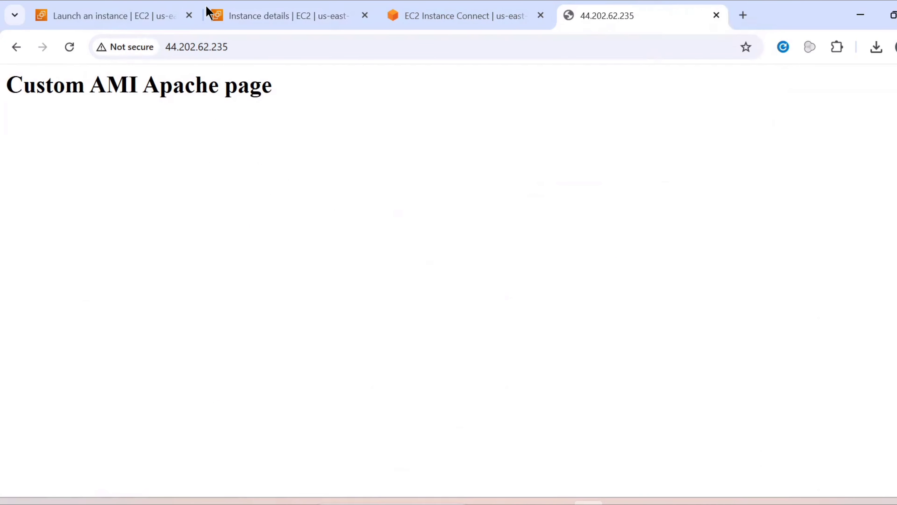
pyautogui.click(323, 9)
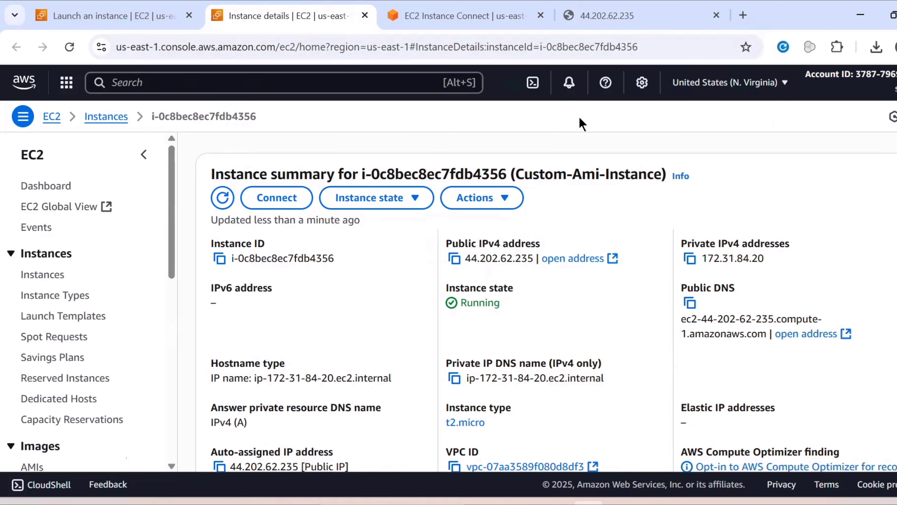
pyautogui.click(611, 16)
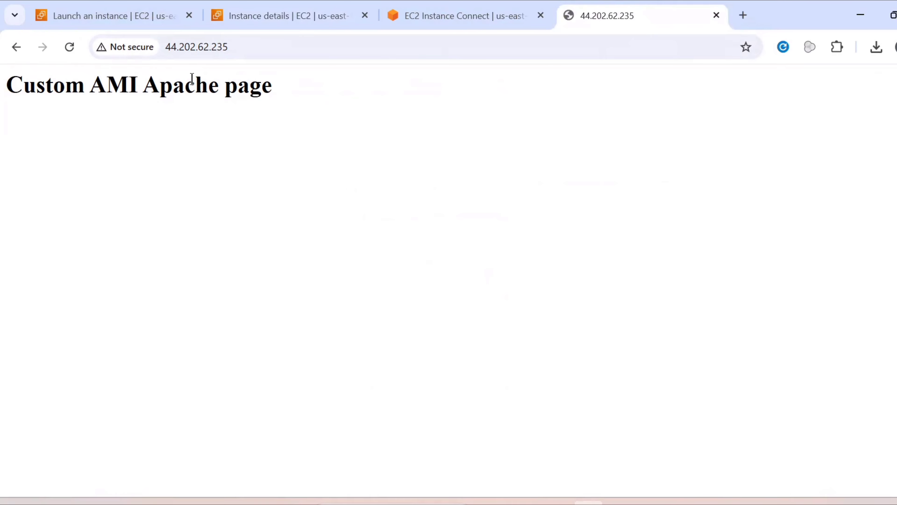
# Open the list of EC2 instances and close the EC2 Instance Connect and web page browser tabs.
pyautogui.click(126, 15)
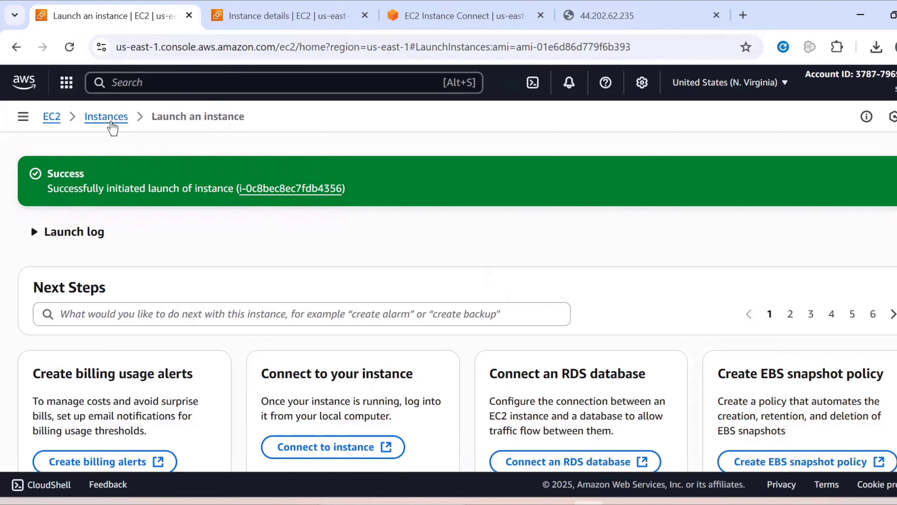
pyautogui.click(223, 17)
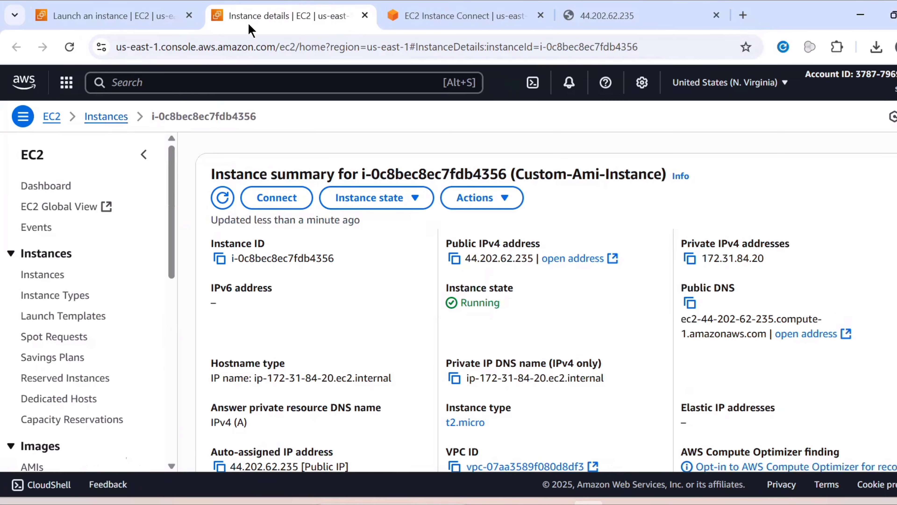
pyautogui.click(91, 119)
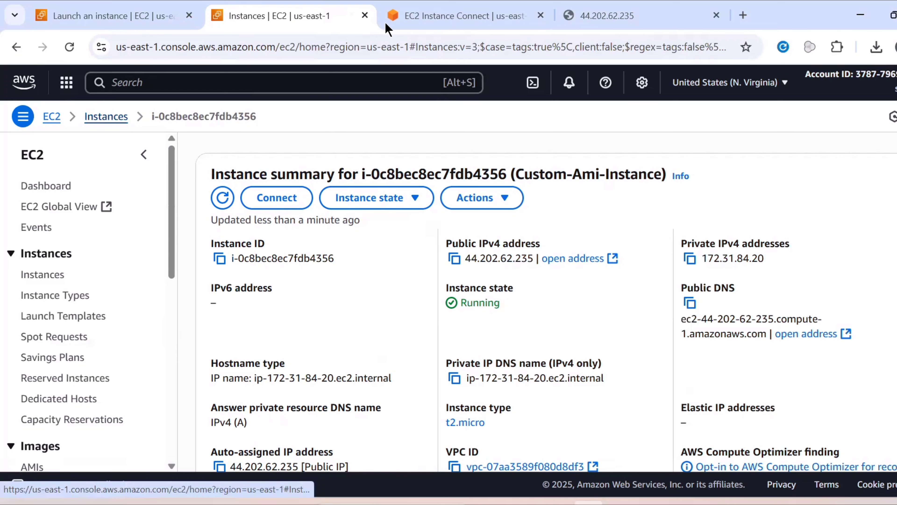
pyautogui.click(540, 16)
pyautogui.click(540, 16)
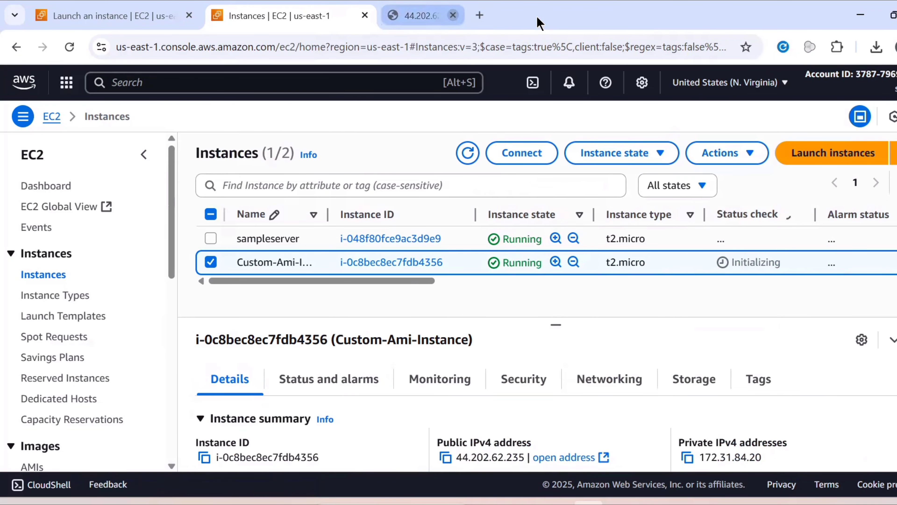